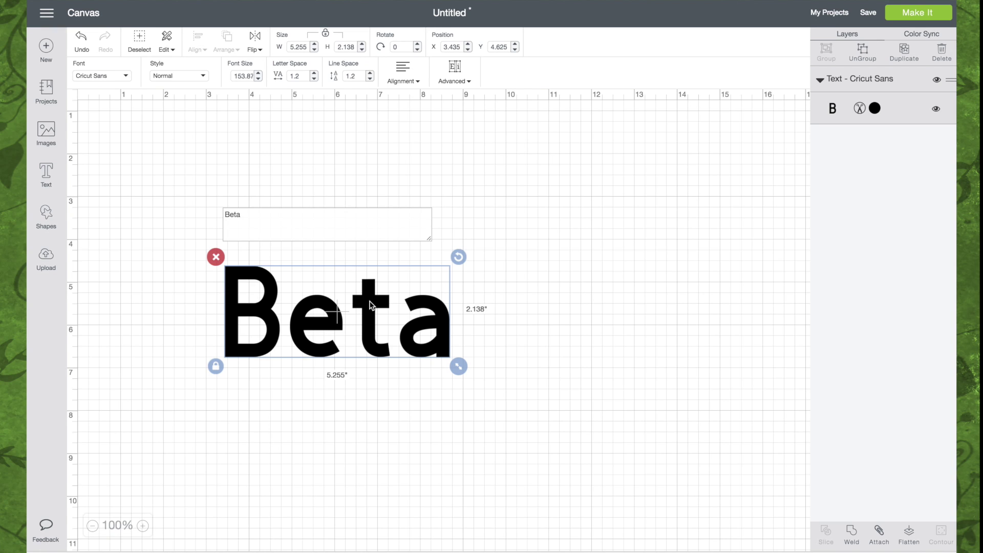
# Step: Drag the large Cricut Sans 'Beta' text lower on the canvas
pyautogui.moveTo(370, 305); pyautogui.dragTo(378, 367)
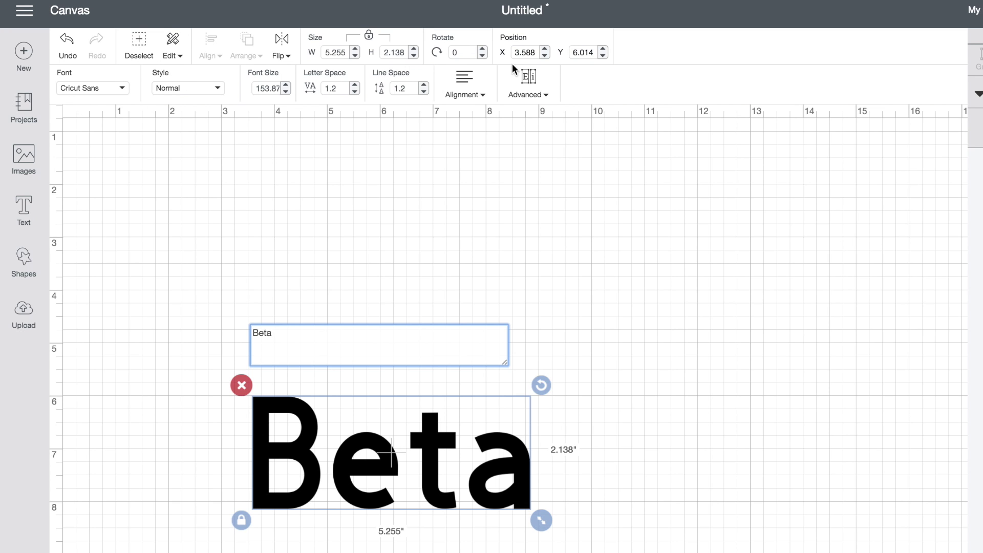
# Step: Deselect, then reselect the Beta text and bring up its font list
pyautogui.click(379, 250)
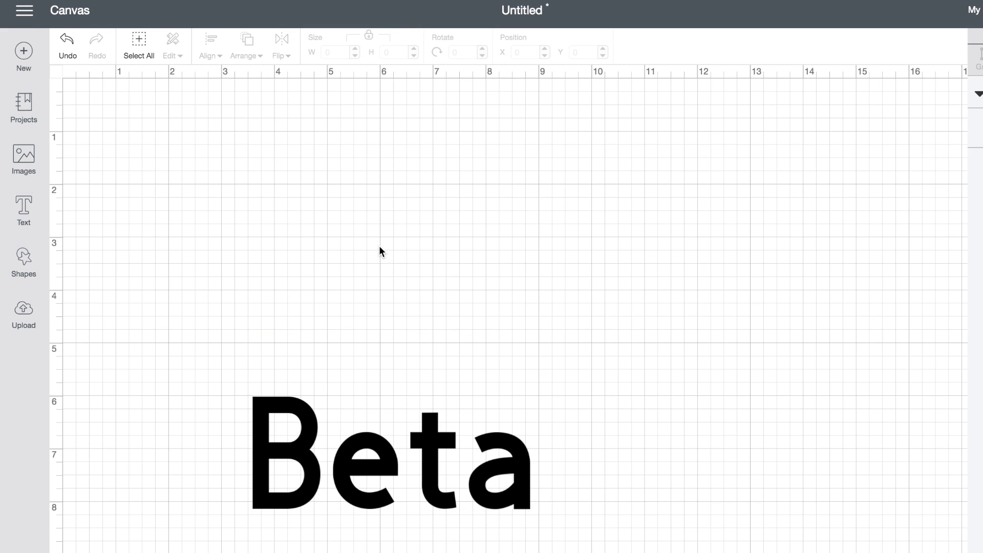
pyautogui.doubleClick(269, 410)
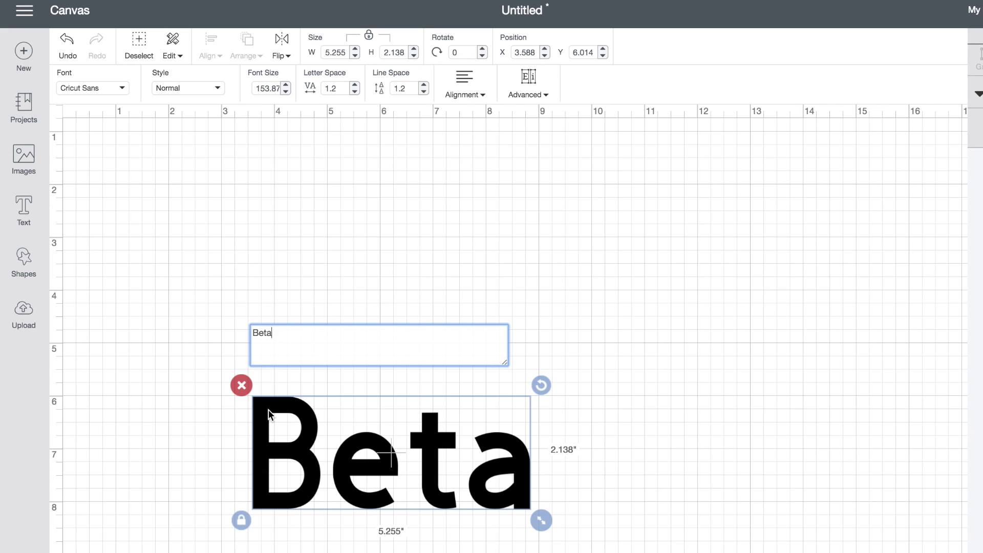
pyautogui.click(125, 89)
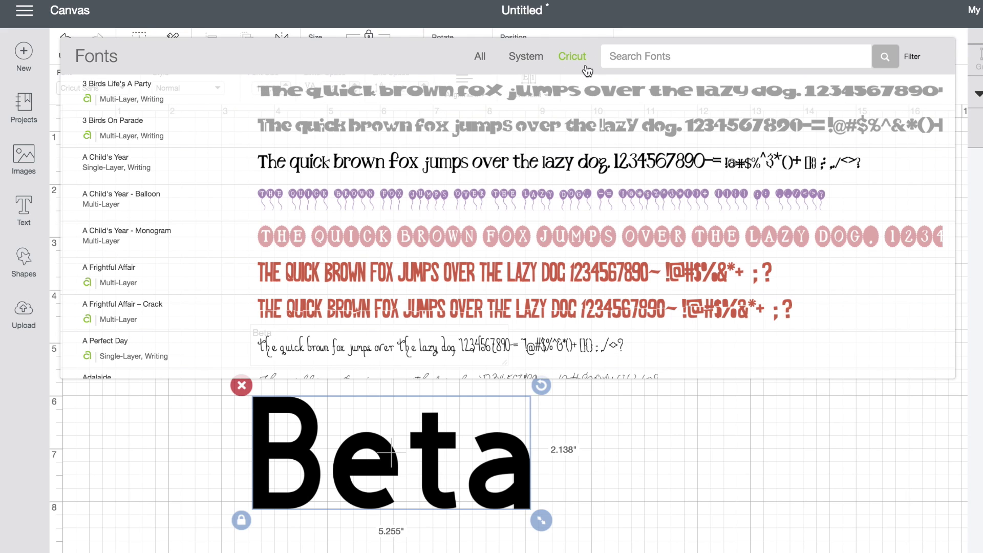
pyautogui.scroll(-1, 498, 151)
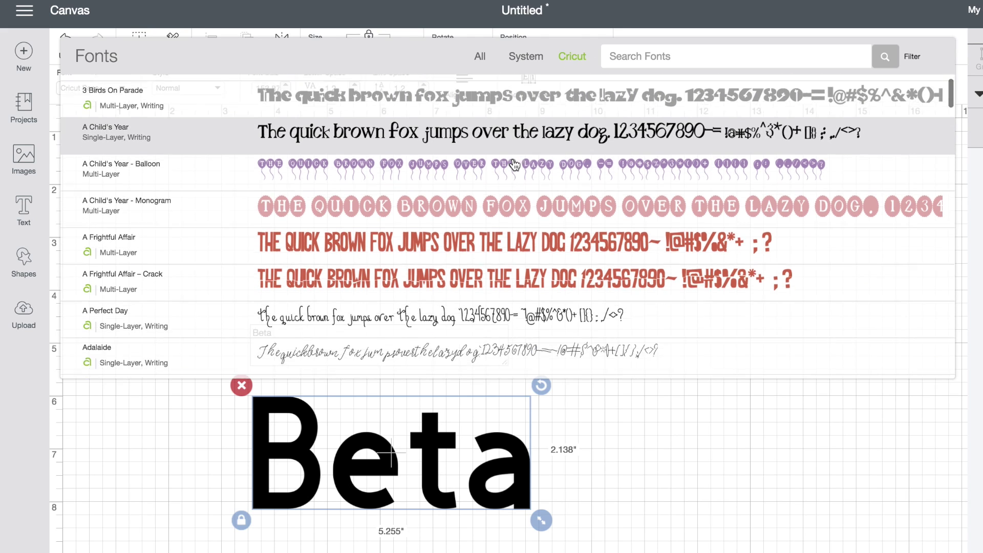
pyautogui.scroll(-3, 514, 165)
pyautogui.scroll(-1, 515, 165)
pyautogui.scroll(-3, 515, 165)
pyautogui.scroll(-2, 515, 166)
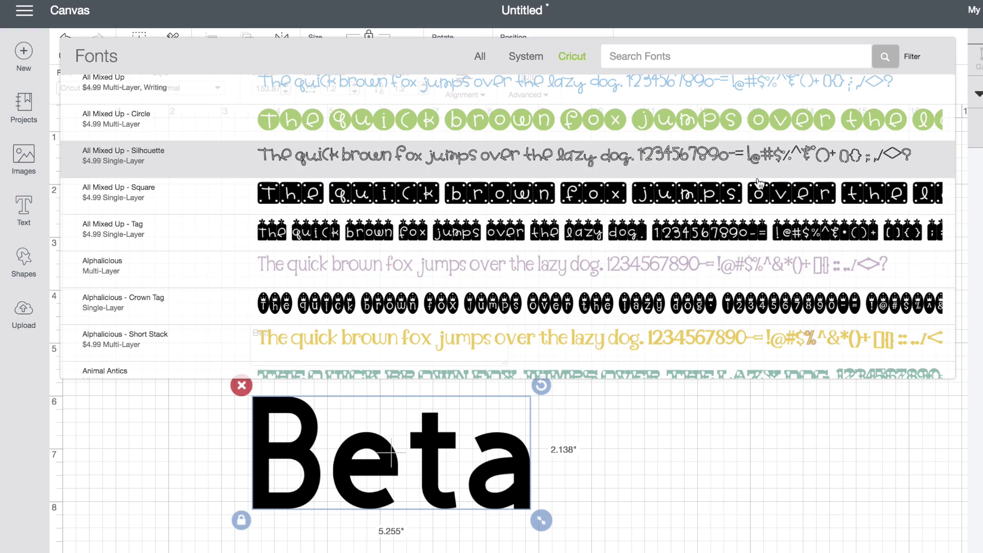
pyautogui.scroll(-5, 657, 202)
pyautogui.scroll(-1, 538, 223)
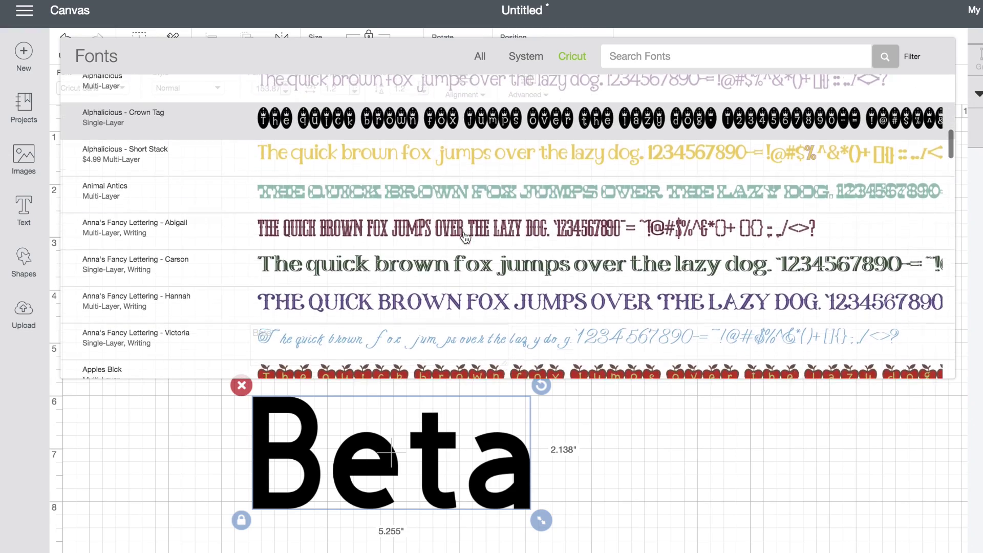
pyautogui.scroll(-5, 465, 237)
pyautogui.scroll(-1, 465, 237)
pyautogui.scroll(-2, 464, 237)
pyautogui.scroll(-1, 465, 236)
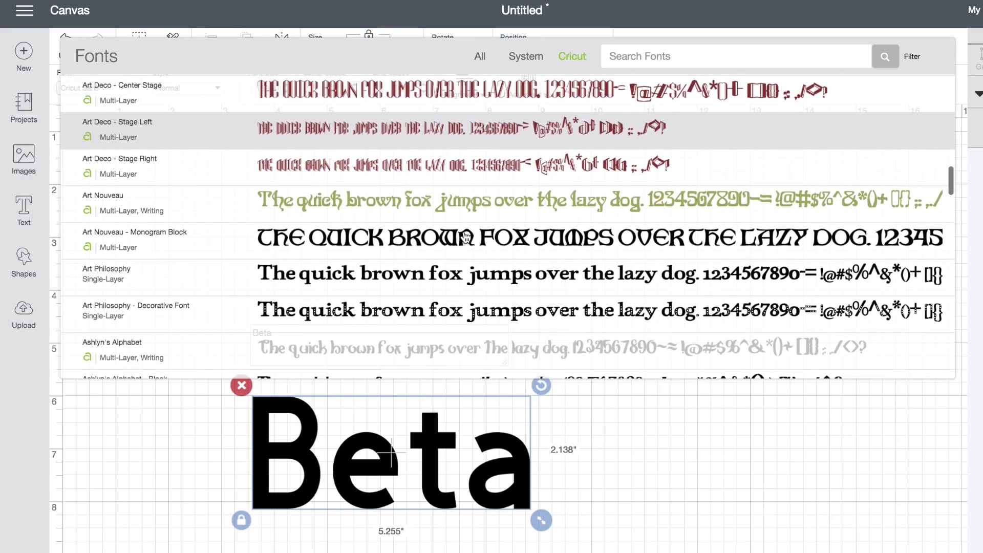
pyautogui.scroll(-3, 465, 237)
pyautogui.scroll(-1, 465, 236)
pyautogui.scroll(-1, 464, 236)
pyautogui.scroll(-1, 464, 237)
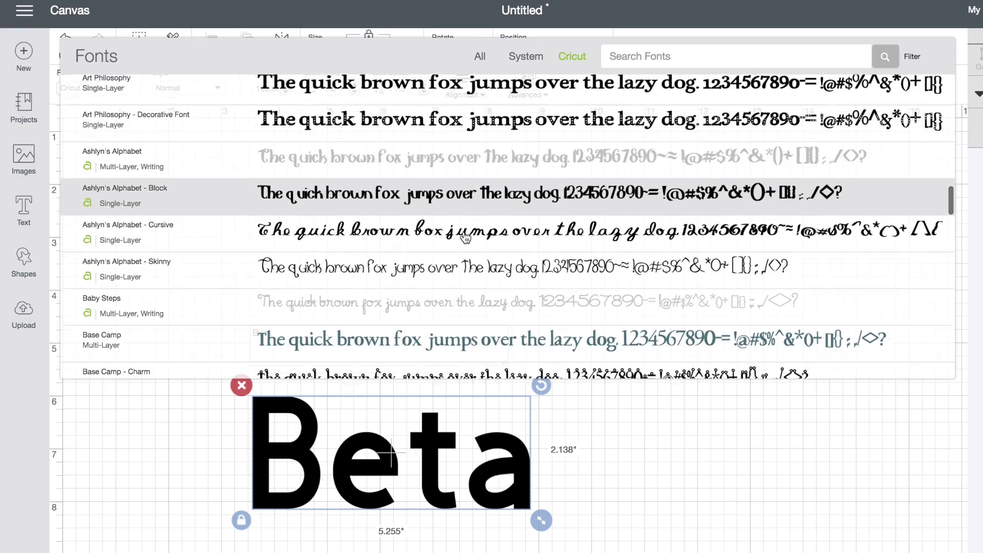
pyautogui.scroll(-1, 465, 237)
pyautogui.scroll(-1, 465, 237)
pyautogui.scroll(-1, 464, 237)
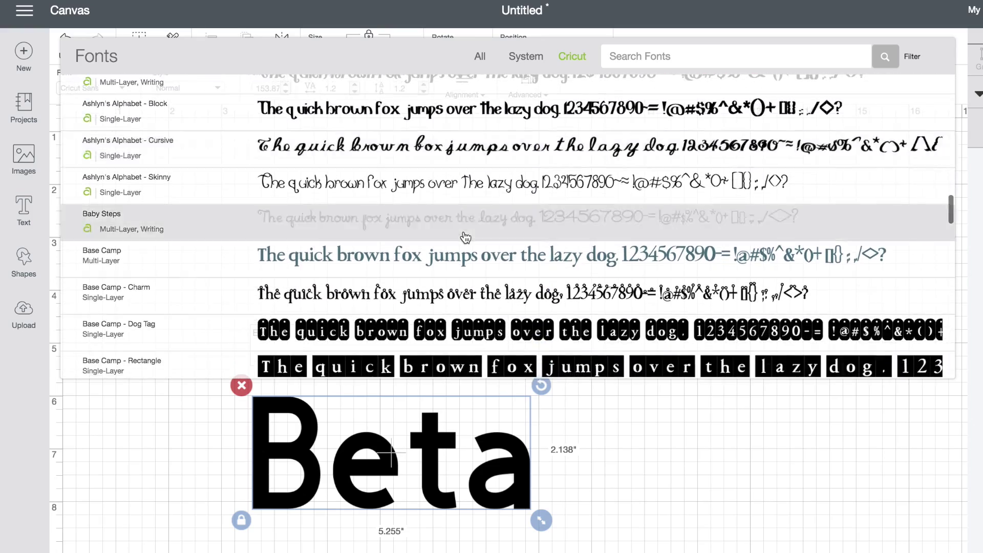
pyautogui.scroll(-2, 465, 237)
pyautogui.scroll(-2, 465, 236)
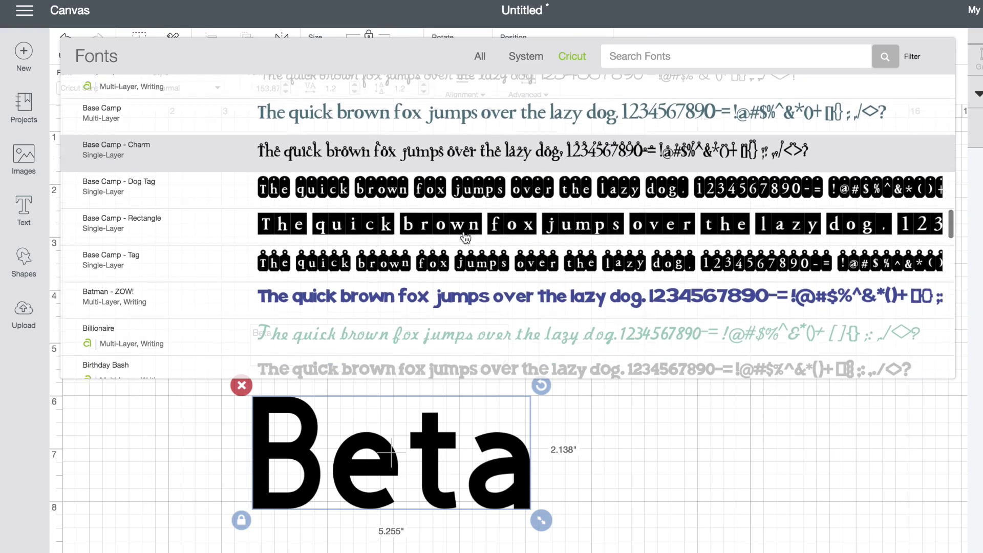
pyautogui.scroll(-1, 465, 237)
pyautogui.scroll(-1, 465, 237)
pyautogui.scroll(-3, 464, 237)
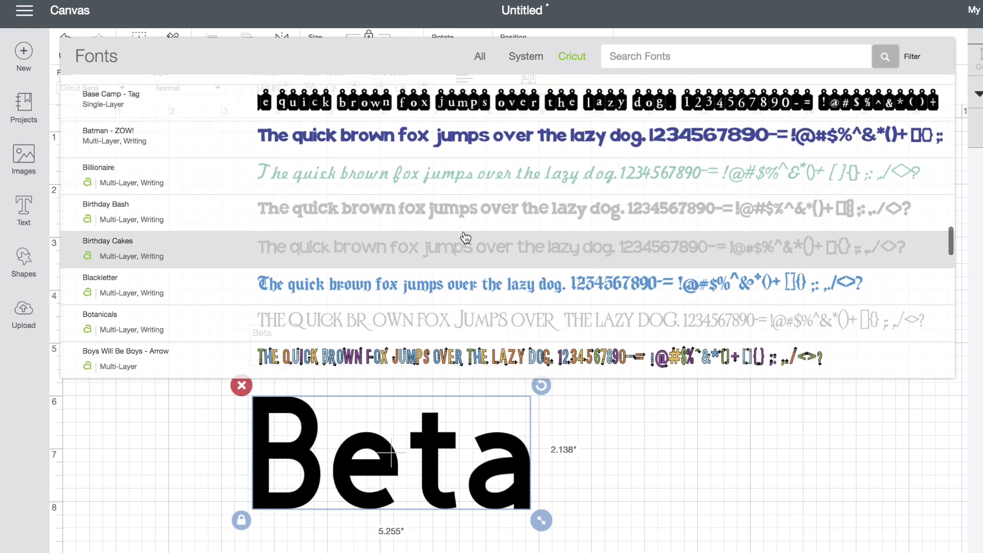
pyautogui.scroll(-2, 465, 236)
pyautogui.scroll(-1, 465, 237)
pyautogui.scroll(-2, 465, 237)
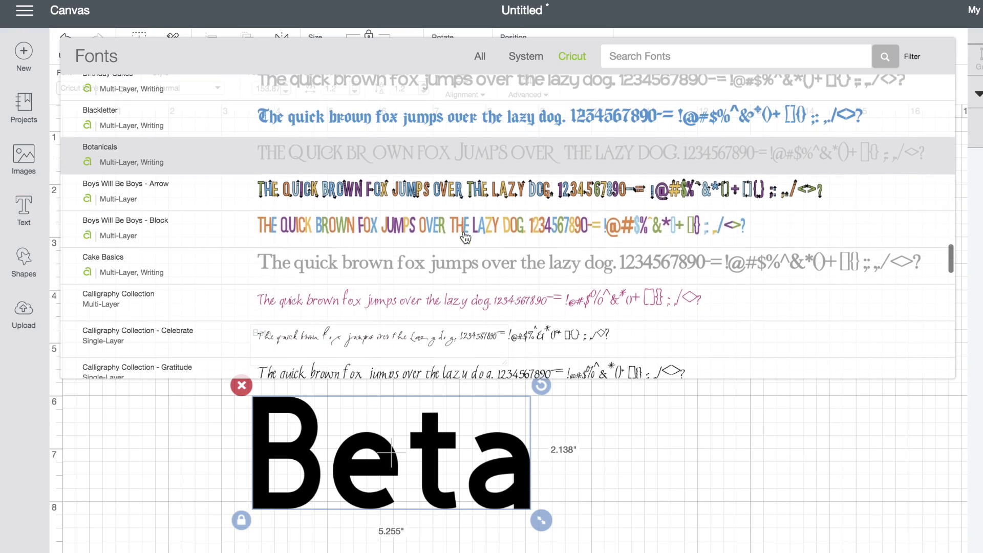
pyautogui.scroll(-1, 465, 236)
pyautogui.scroll(-2, 465, 237)
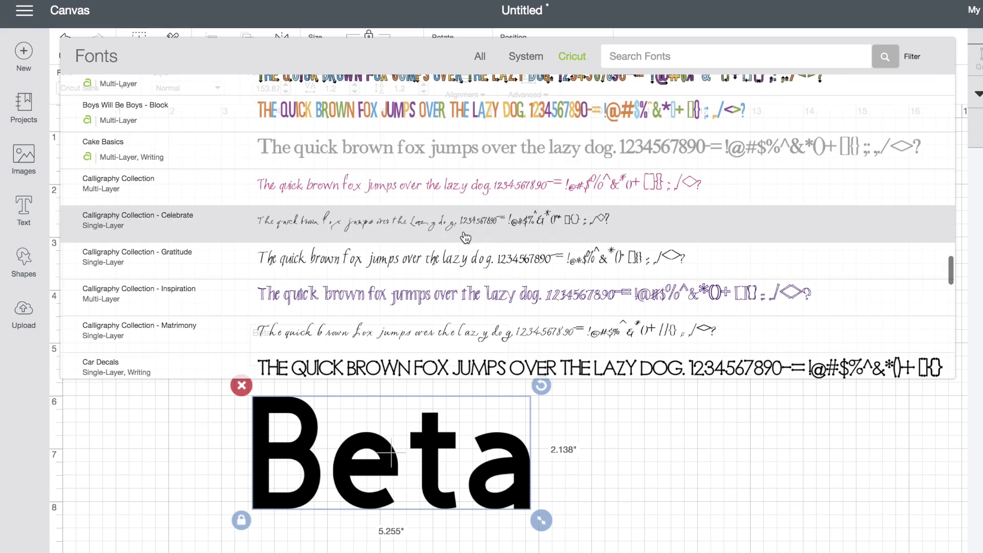
pyautogui.scroll(-1, 465, 237)
pyautogui.scroll(-2, 464, 237)
pyautogui.scroll(-1, 464, 237)
pyautogui.scroll(-1, 465, 236)
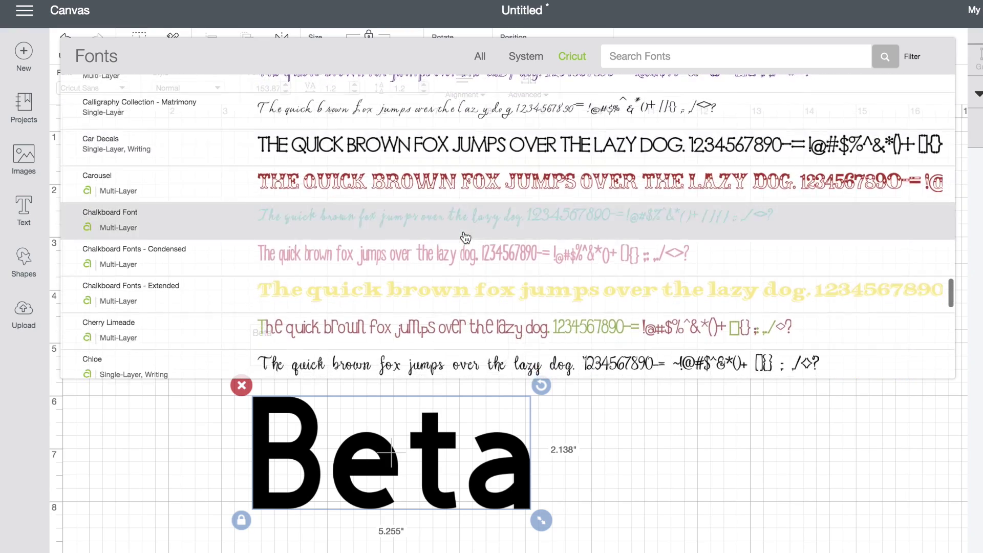
pyautogui.scroll(-2, 469, 234)
pyautogui.scroll(-3, 471, 234)
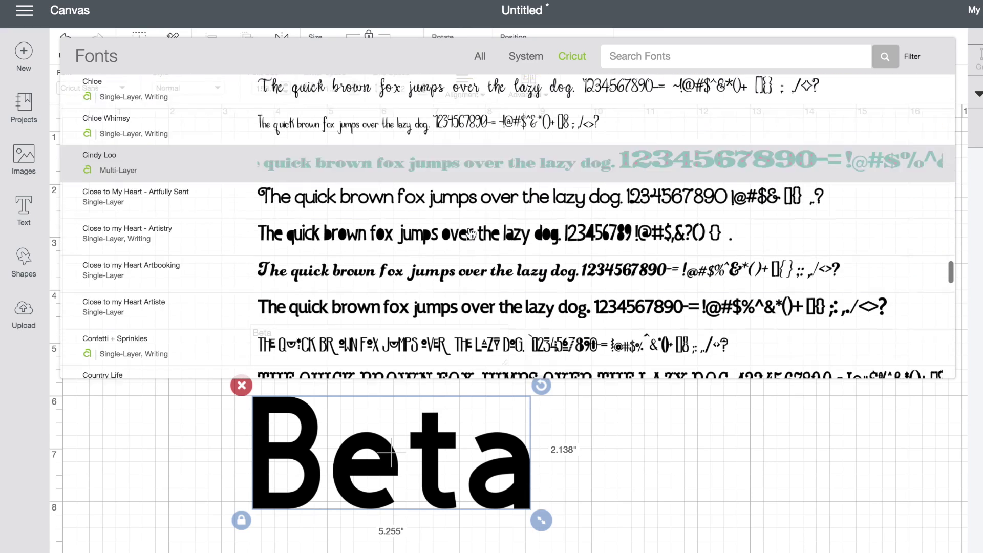
pyautogui.scroll(-1, 470, 234)
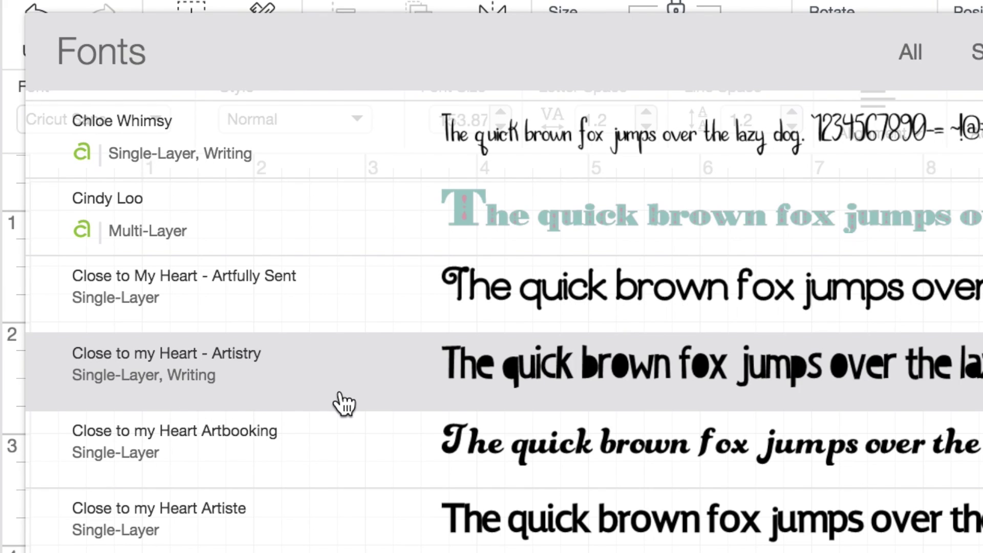
pyautogui.scroll(-1, 344, 403)
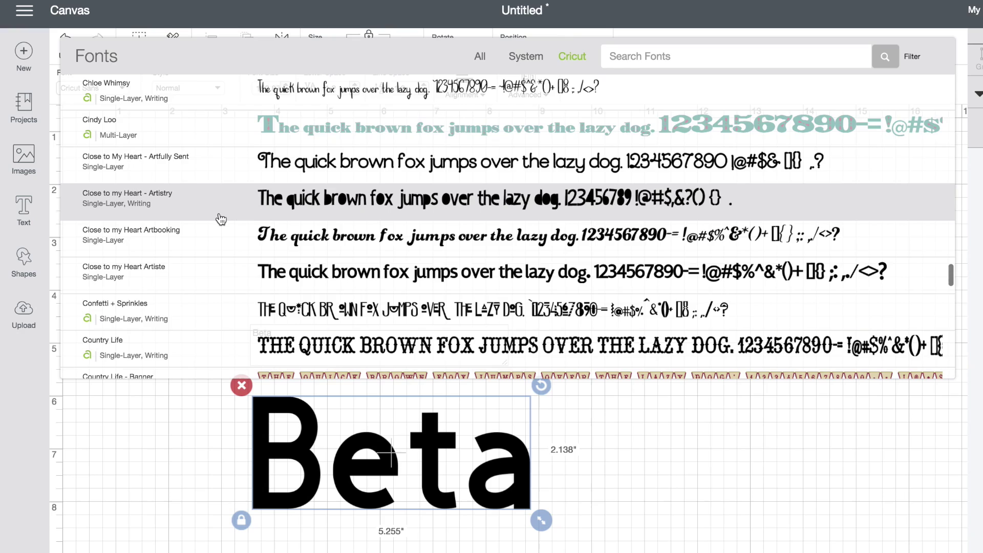
pyautogui.scroll(-1, 220, 221)
pyautogui.scroll(-2, 220, 221)
pyautogui.scroll(-1, 221, 220)
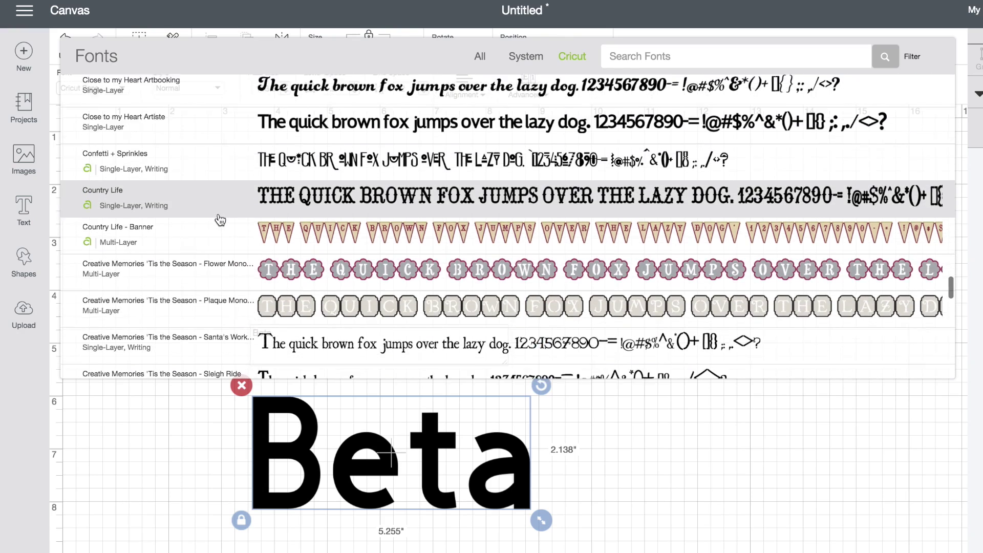
pyautogui.scroll(-1, 220, 221)
pyautogui.scroll(-2, 221, 221)
pyautogui.scroll(-3, 220, 221)
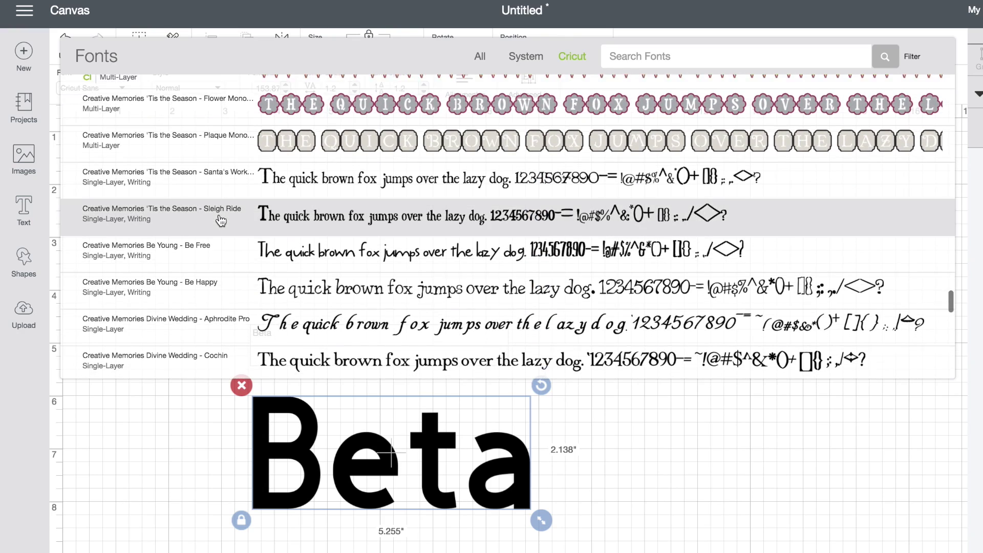
pyautogui.scroll(-1, 220, 221)
pyautogui.scroll(-2, 221, 221)
pyautogui.scroll(-1, 221, 220)
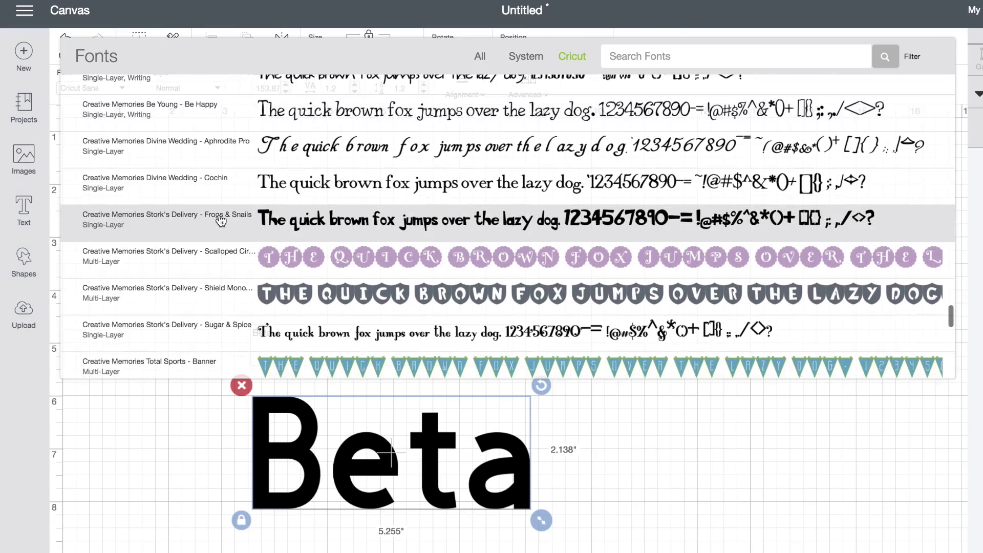
pyautogui.scroll(-3, 221, 220)
pyautogui.scroll(-1, 220, 221)
pyautogui.scroll(-3, 220, 221)
pyautogui.scroll(-3, 221, 221)
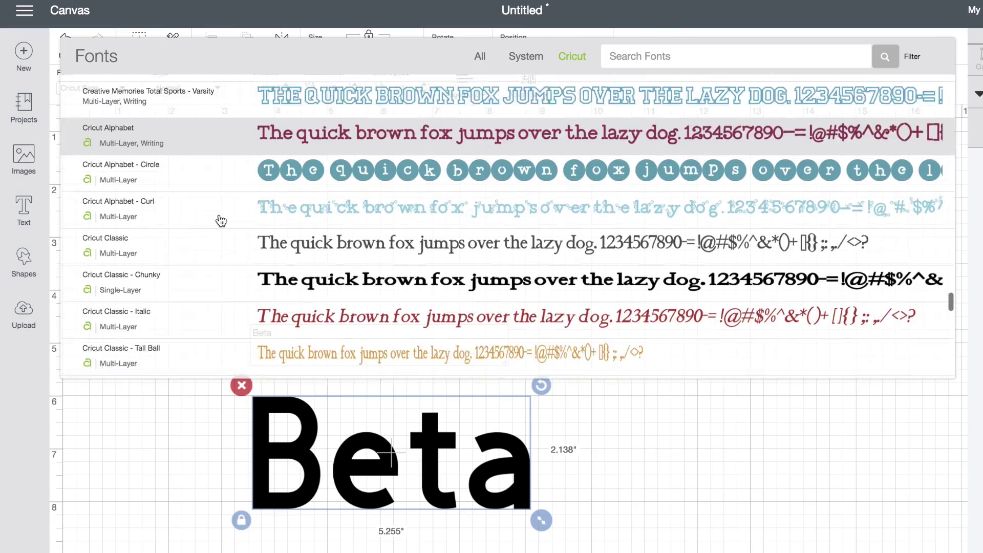
pyautogui.scroll(-2, 221, 220)
pyautogui.scroll(-4, 221, 220)
pyautogui.scroll(-1, 220, 220)
pyautogui.scroll(-3, 221, 220)
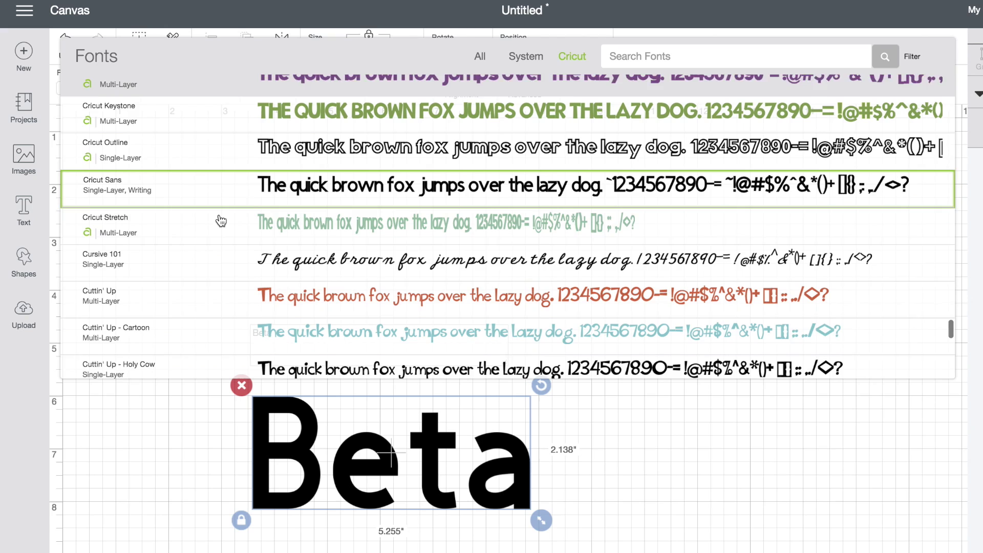
pyautogui.scroll(-1, 221, 220)
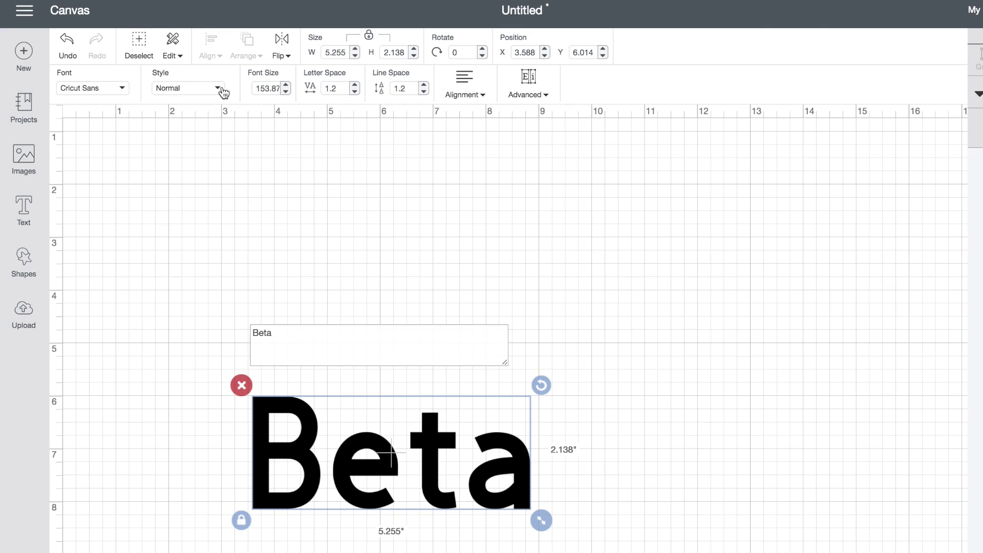
# Step: Change Beta's Cricut Sans style to Writing for thin single-stroke lettering
pyautogui.click(218, 92)
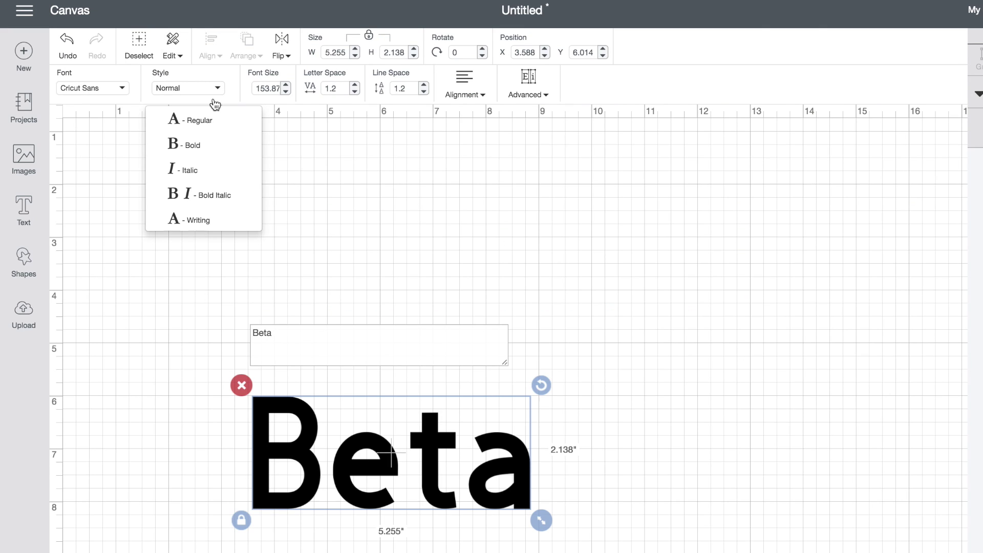
pyautogui.click(198, 220)
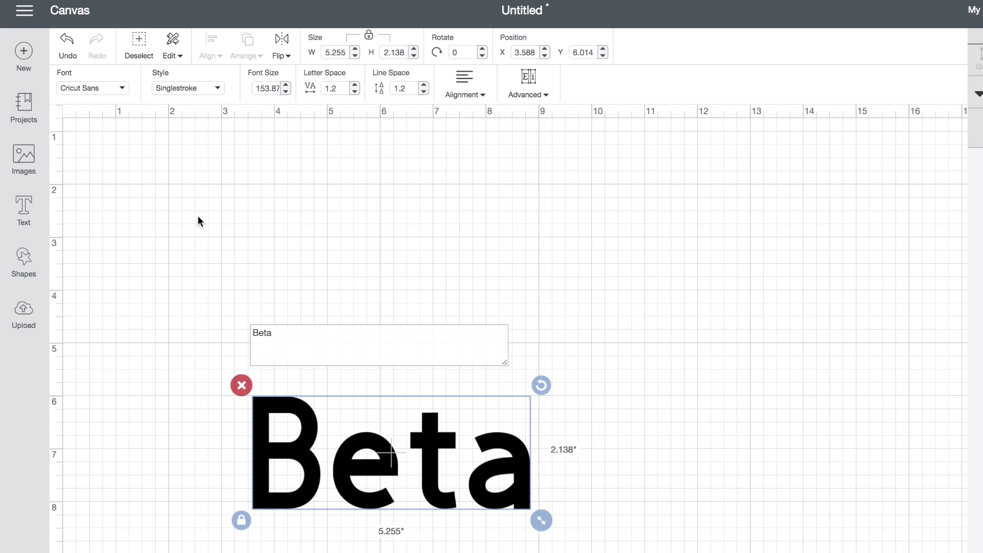
pyautogui.click(316, 224)
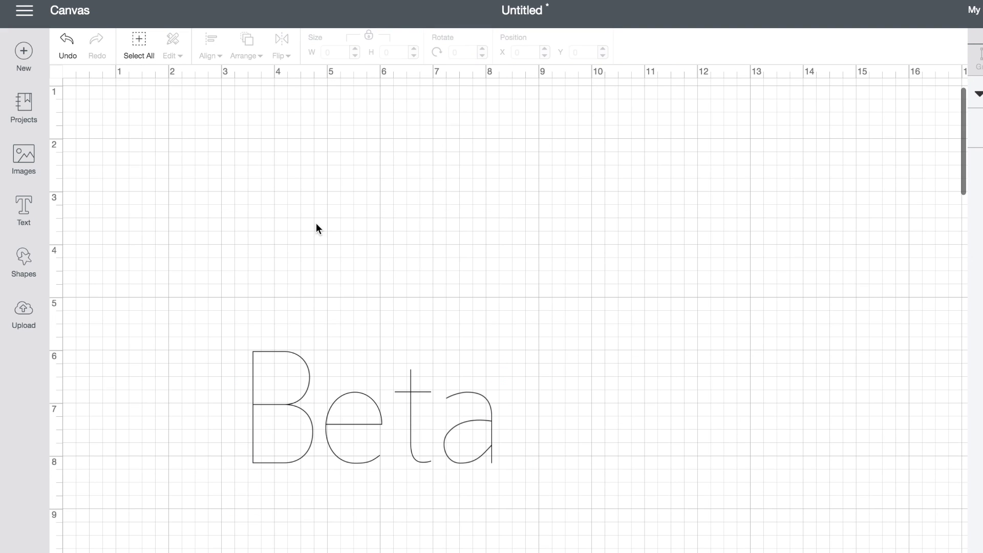
pyautogui.click(328, 408)
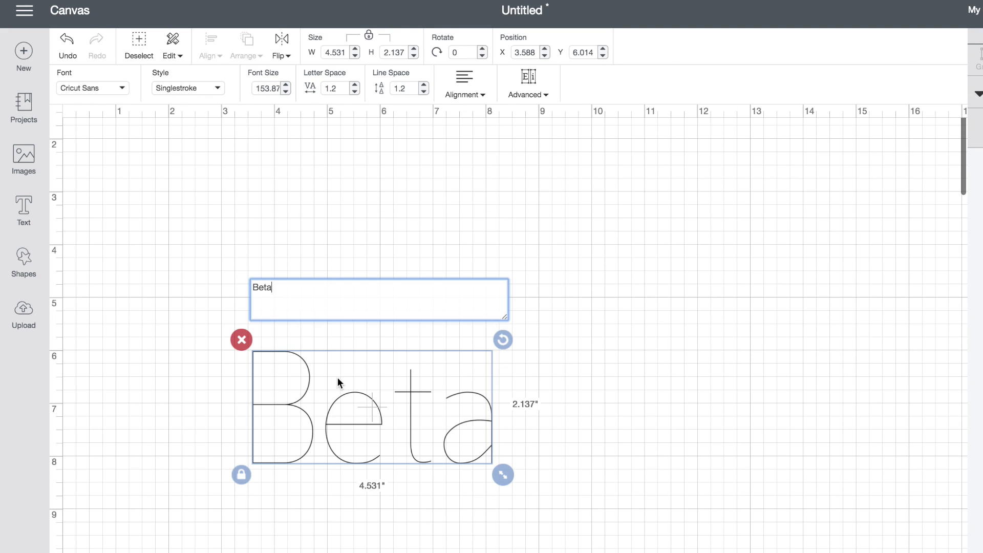
pyautogui.click(126, 97)
pyautogui.scroll(-1, 126, 95)
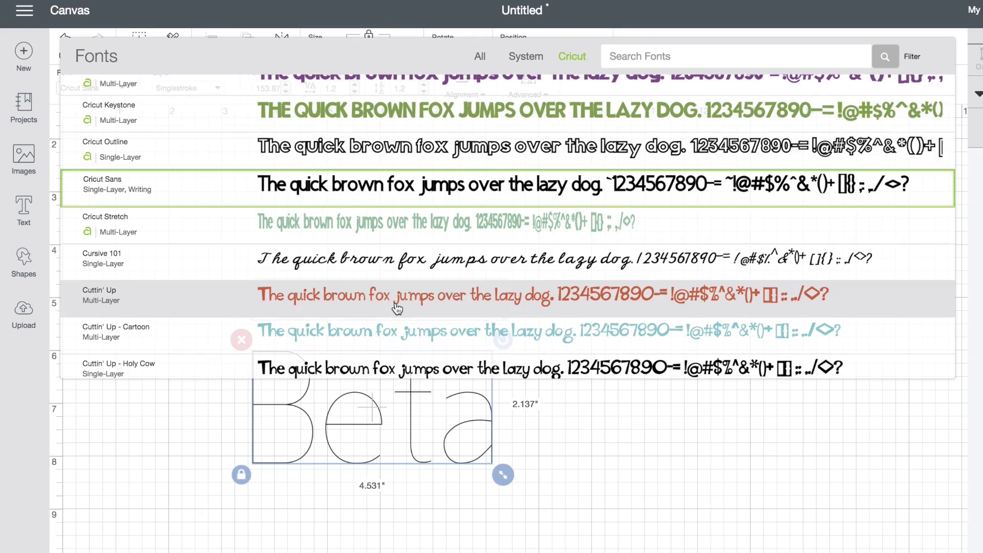
pyautogui.scroll(-3, 397, 309)
pyautogui.scroll(-3, 396, 310)
pyautogui.scroll(-2, 397, 309)
pyautogui.scroll(-3, 397, 309)
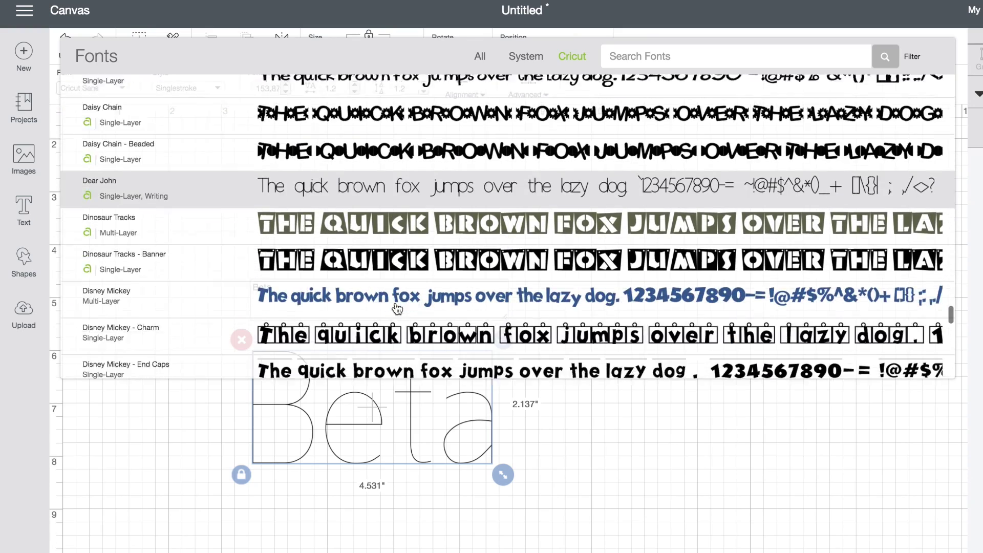
pyautogui.scroll(-2, 397, 309)
pyautogui.scroll(-2, 398, 310)
pyautogui.scroll(-1, 398, 309)
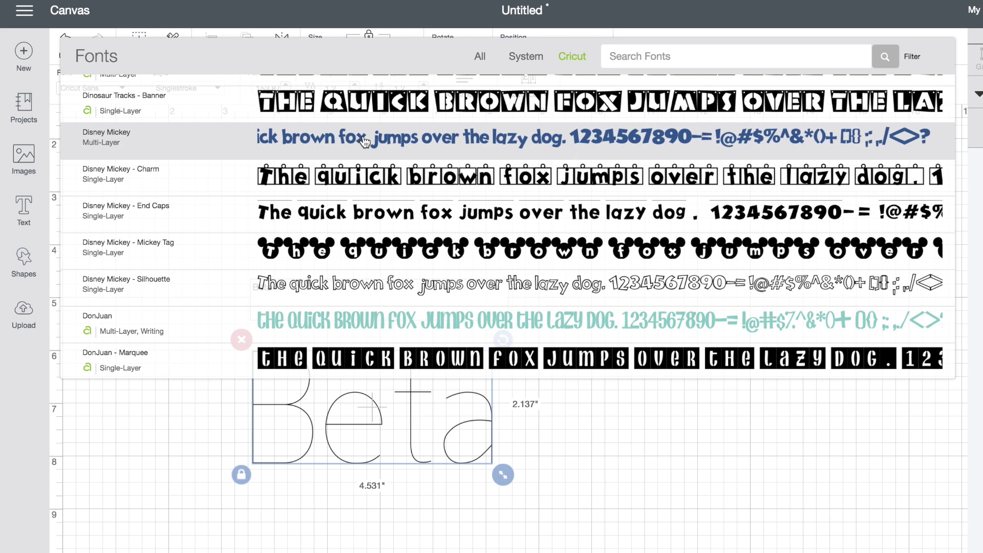
# Step: Apply Disney Mickey to Beta, show its red outline layer, and nudge it up
pyautogui.click(363, 141)
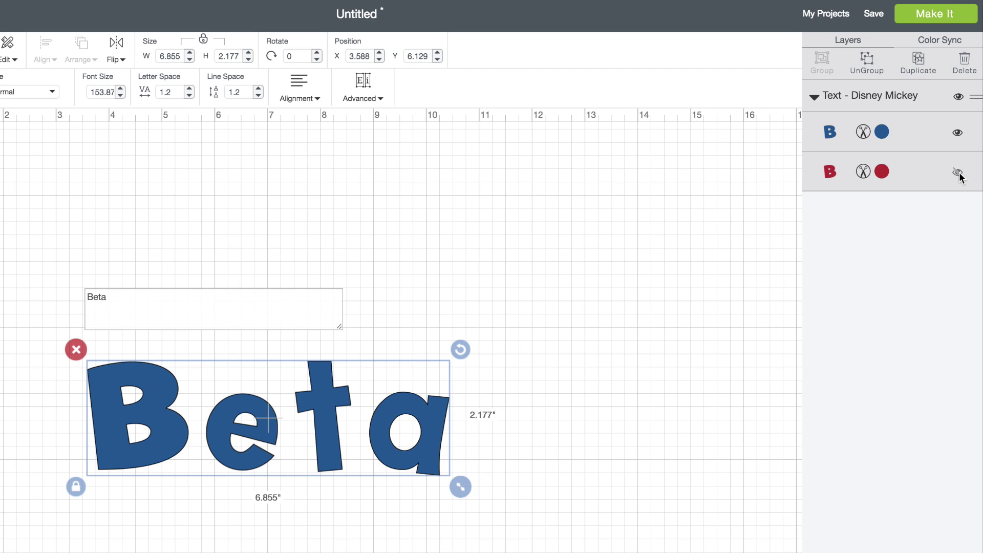
pyautogui.click(957, 173)
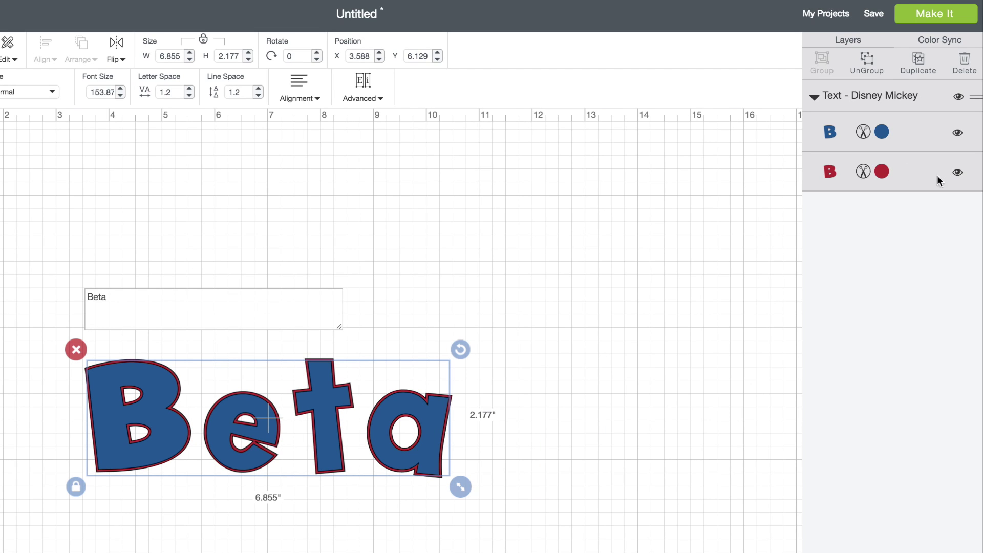
pyautogui.click(369, 352)
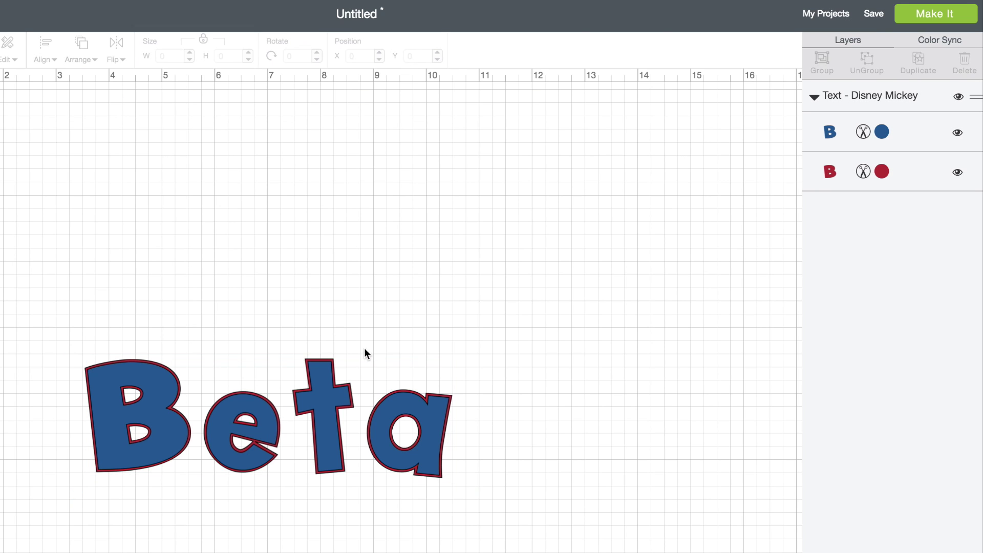
pyautogui.moveTo(236, 421); pyautogui.dragTo(218, 340)
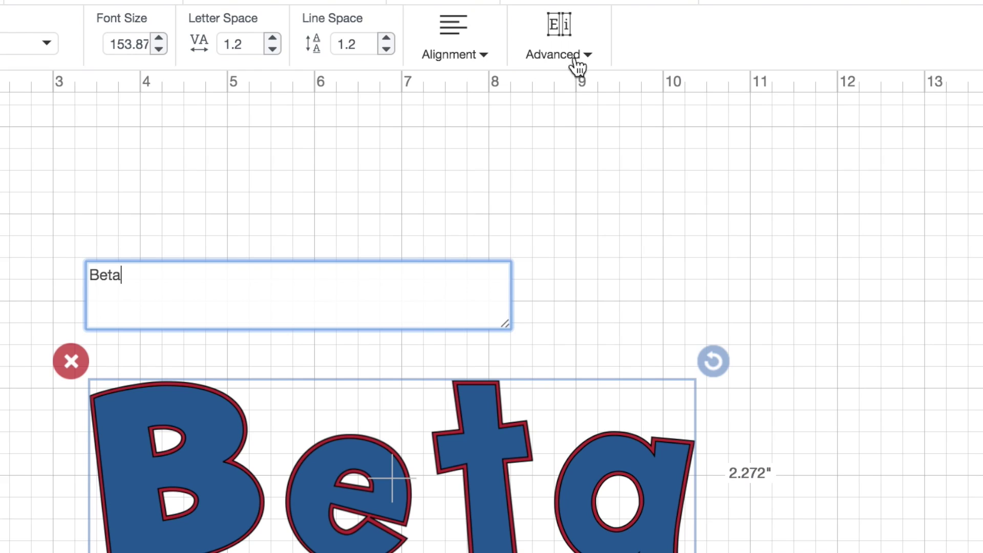
# Step: Center-align the three text lines and ungroup them into separate lines
pyautogui.click(589, 65)
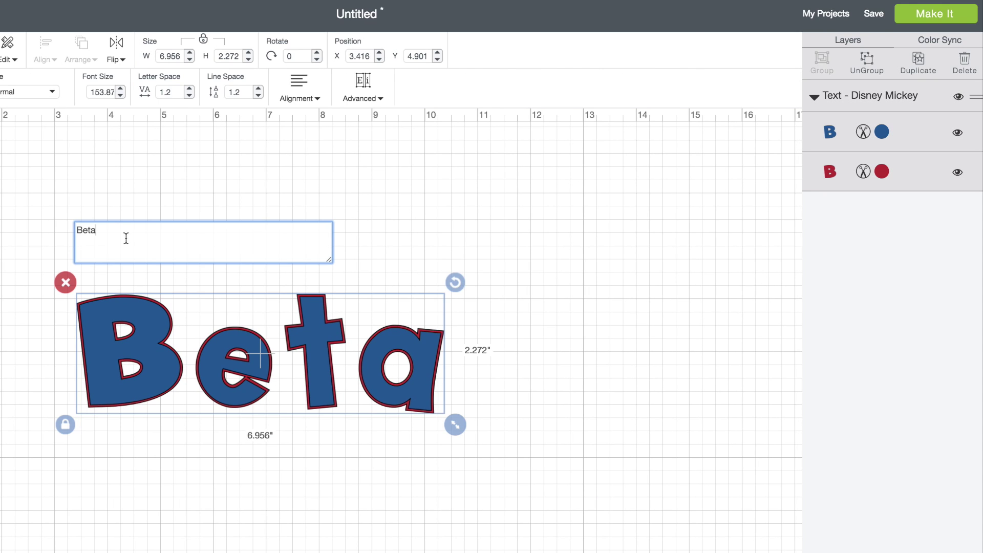
pyautogui.write('is Easy')
pyautogui.click(325, 145)
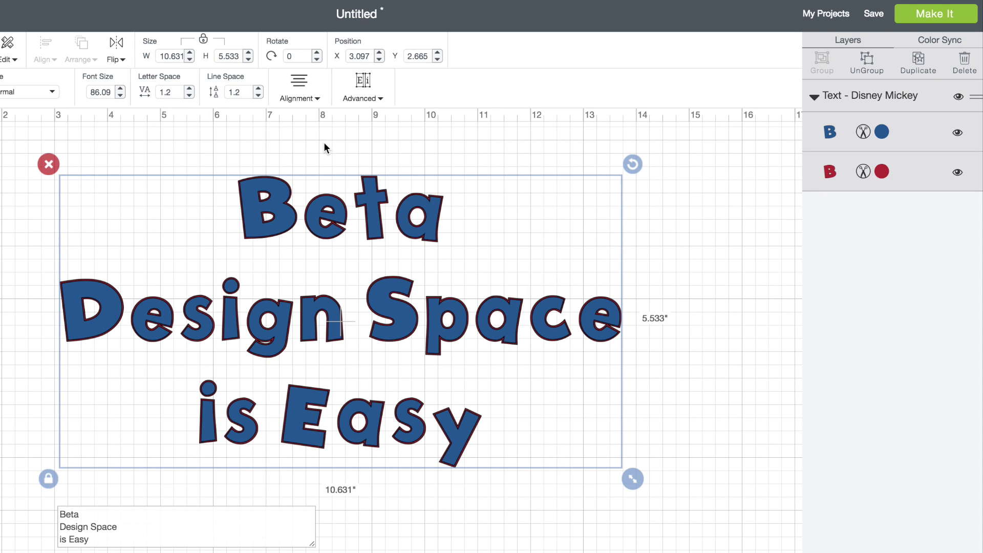
pyautogui.click(382, 100)
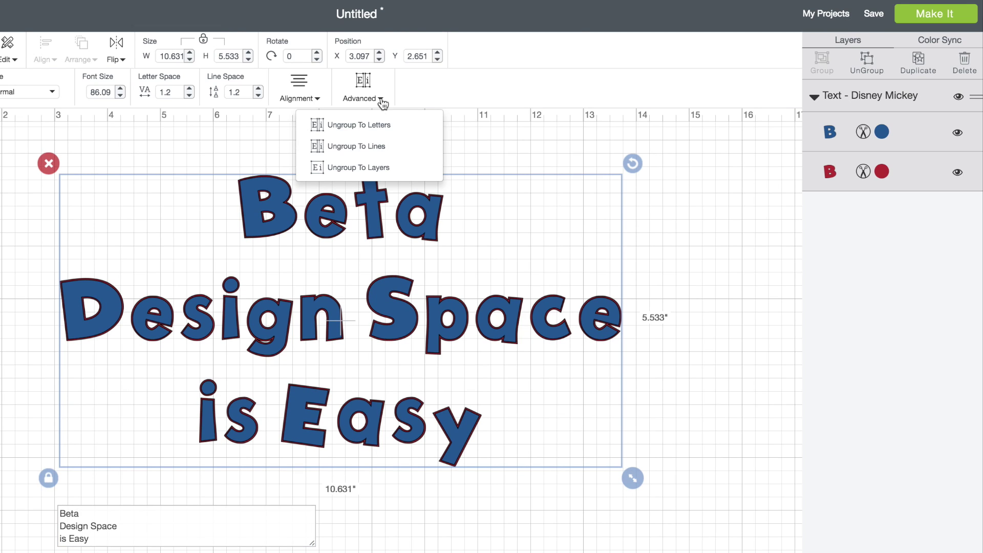
pyautogui.click(355, 148)
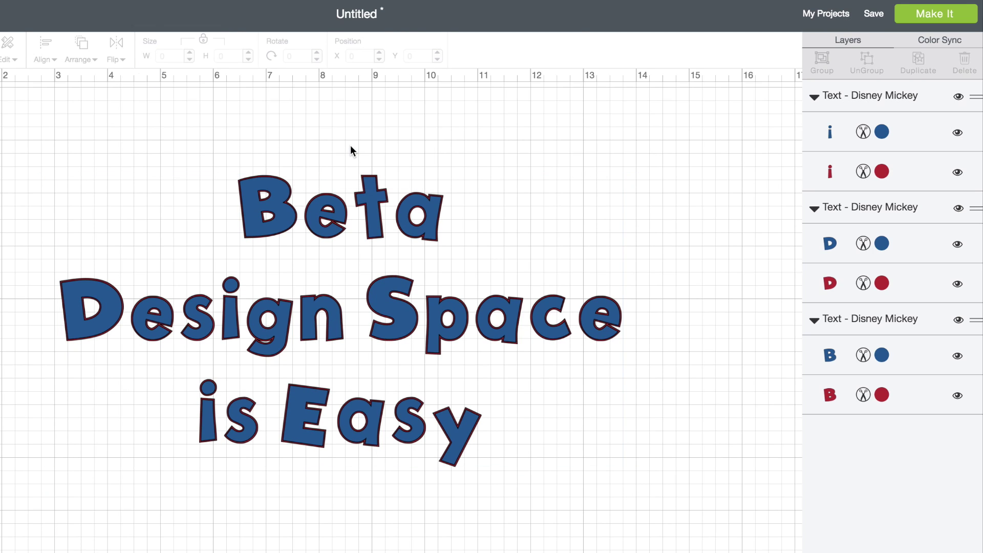
# Step: Rearrange Beta, Design Space and is Easy into a stack, enlarging Beta and is Easy
pyautogui.moveTo(342, 227); pyautogui.dragTo(177, 185)
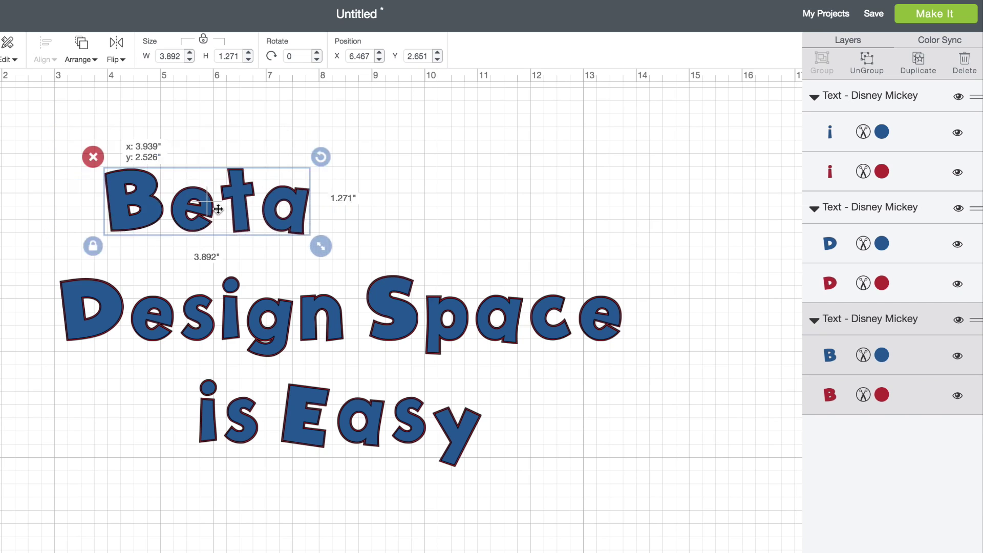
pyautogui.moveTo(313, 326); pyautogui.dragTo(228, 296)
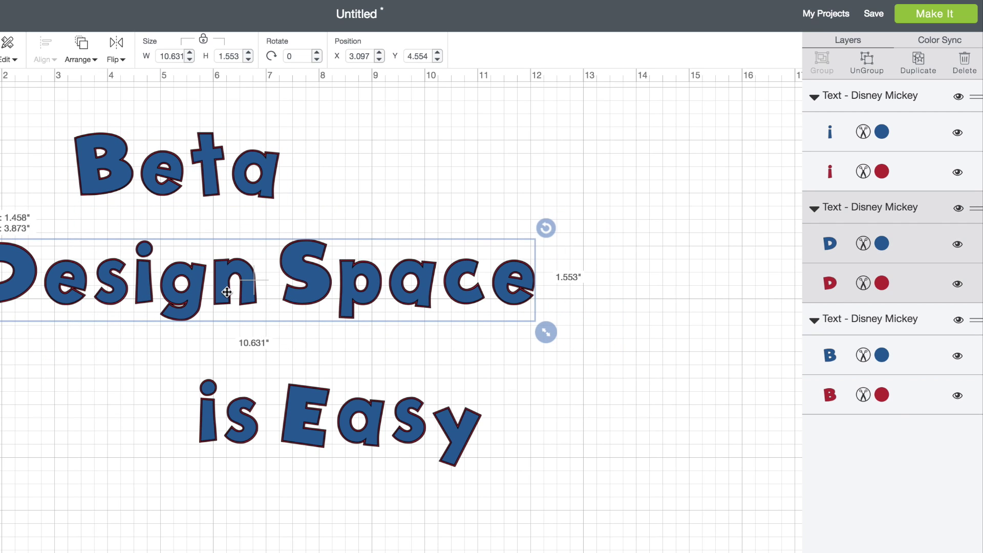
pyautogui.click(264, 189)
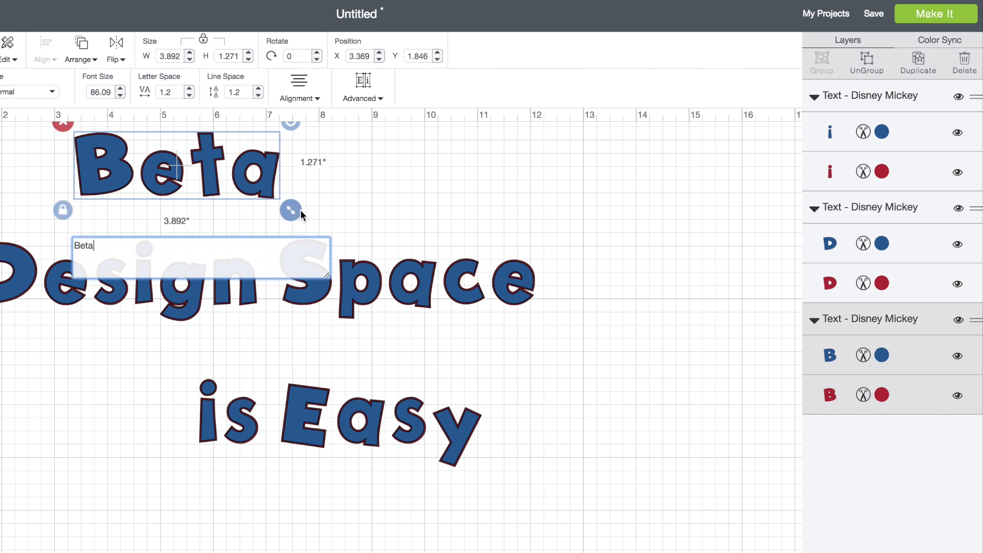
pyautogui.moveTo(295, 209); pyautogui.dragTo(431, 281)
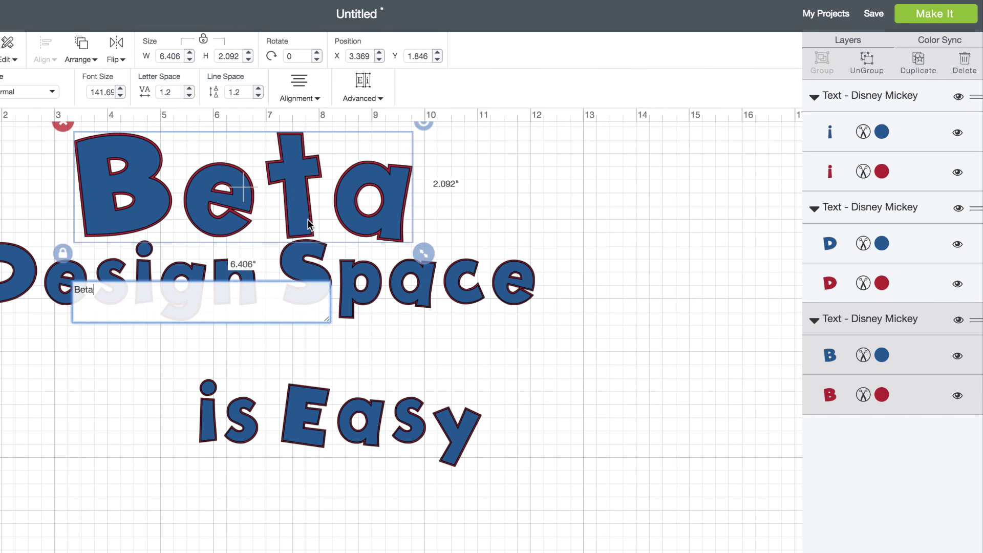
pyautogui.moveTo(294, 216); pyautogui.dragTo(223, 215)
pyautogui.moveTo(321, 410); pyautogui.dragTo(310, 348)
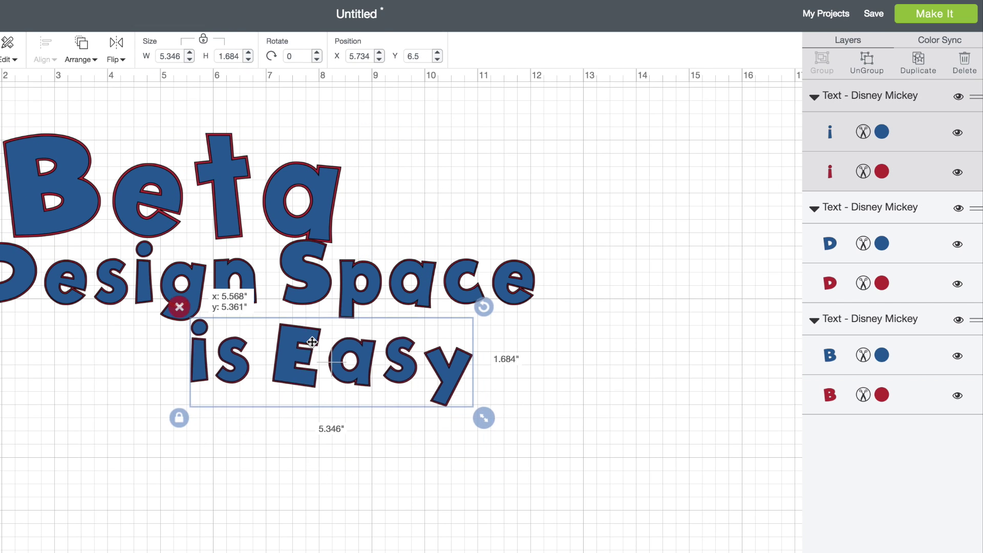
pyautogui.moveTo(483, 415); pyautogui.dragTo(604, 487)
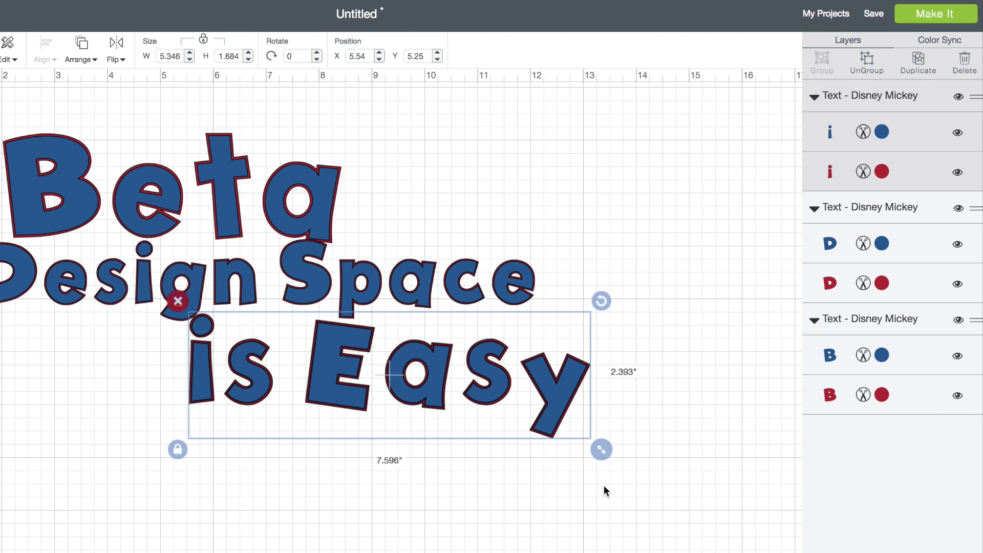
pyautogui.moveTo(413, 371)
pyautogui.mouseDown()
pyautogui.moveTo(445, 371)
pyautogui.moveTo(438, 381)
pyautogui.mouseUp()
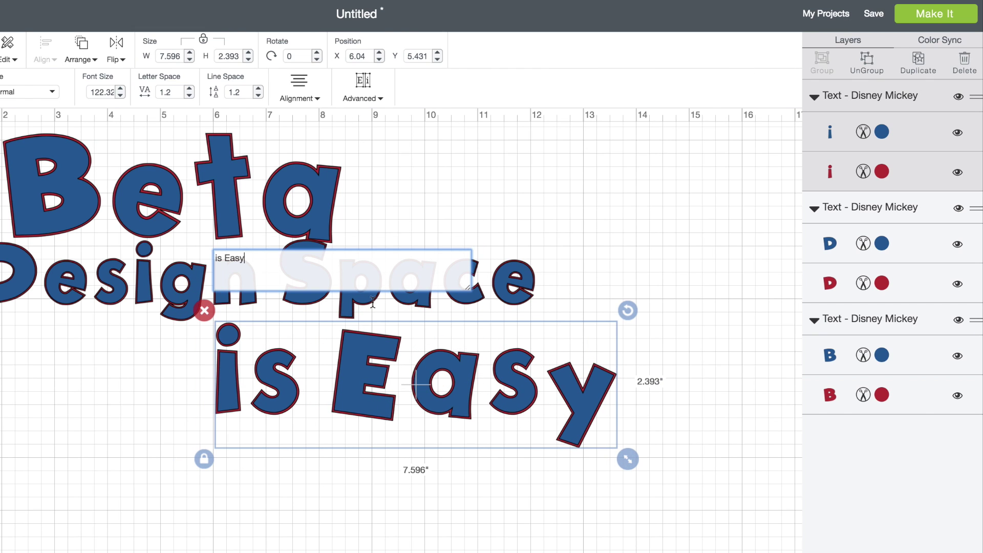
# Step: Select the is Easy line and bring up the Advanced ungroup options
pyautogui.click(256, 250)
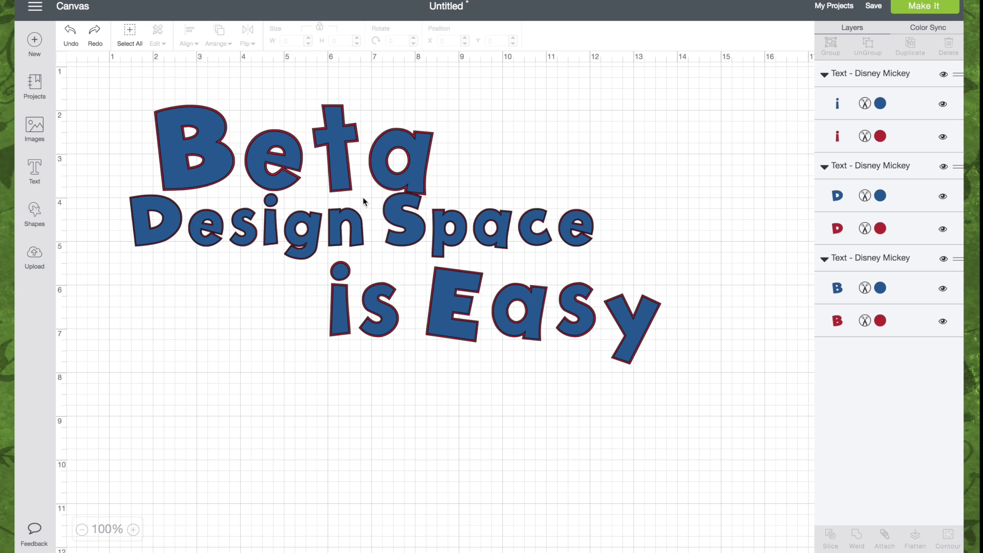
pyautogui.click(371, 317)
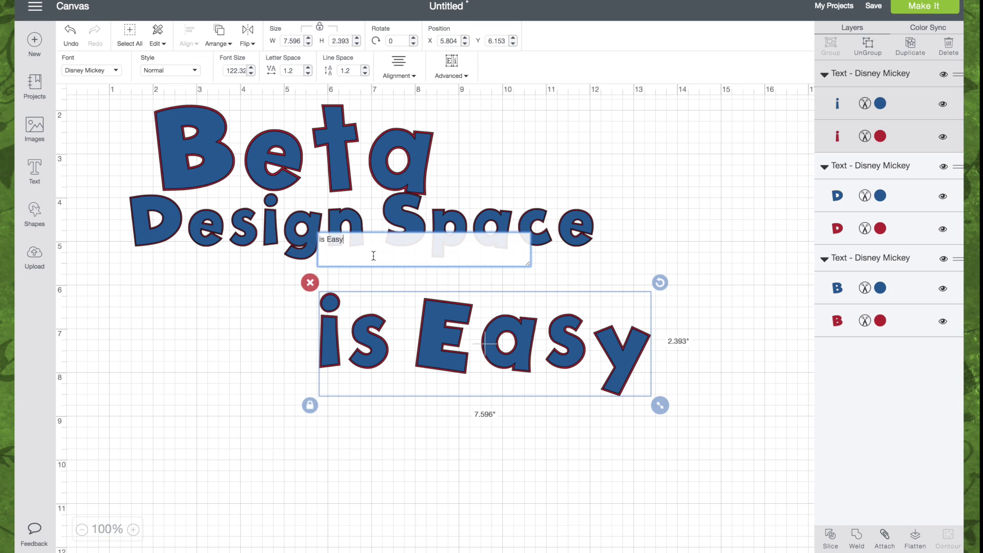
pyautogui.click(452, 66)
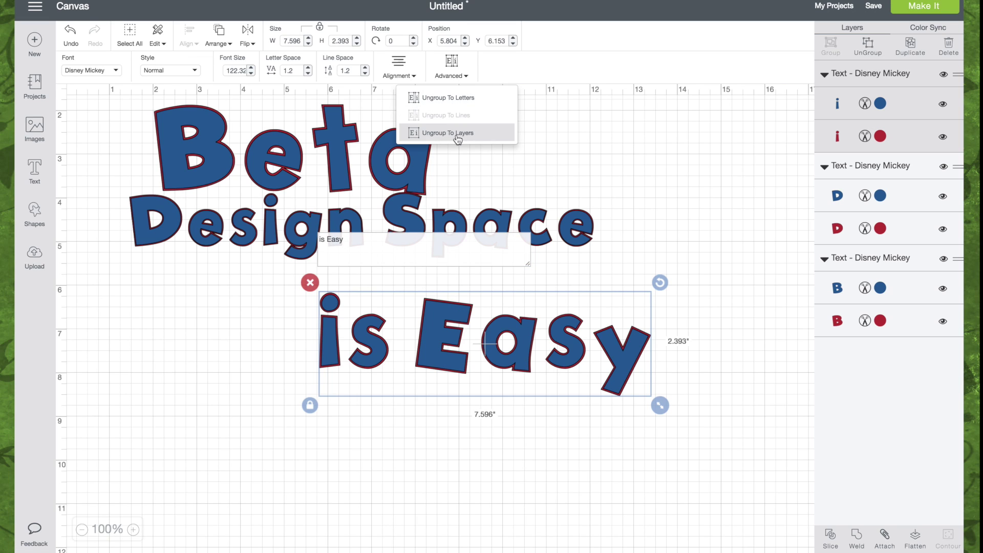
# Step: Ungroup is Easy to letters and replace the E with an A, shifted left
pyautogui.click(454, 98)
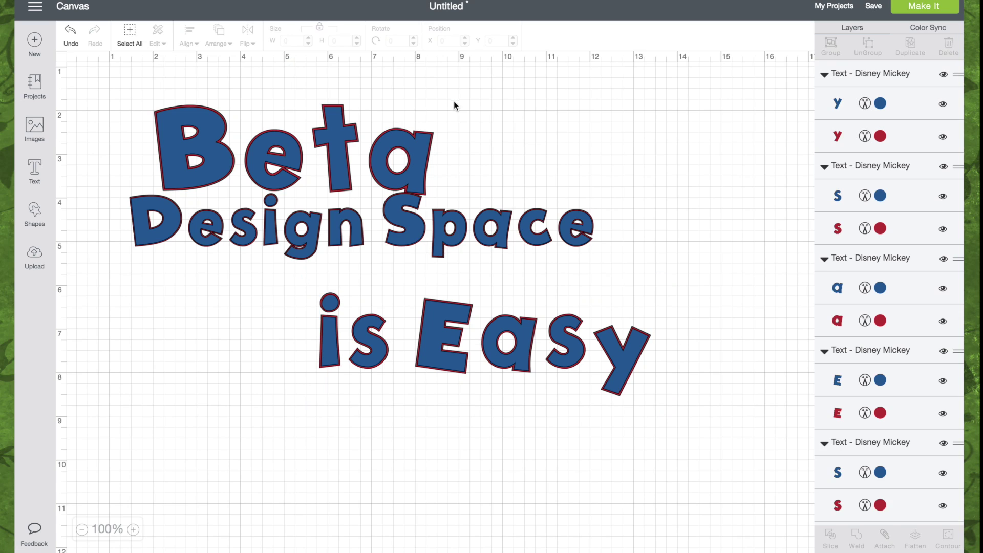
pyautogui.doubleClick(441, 309)
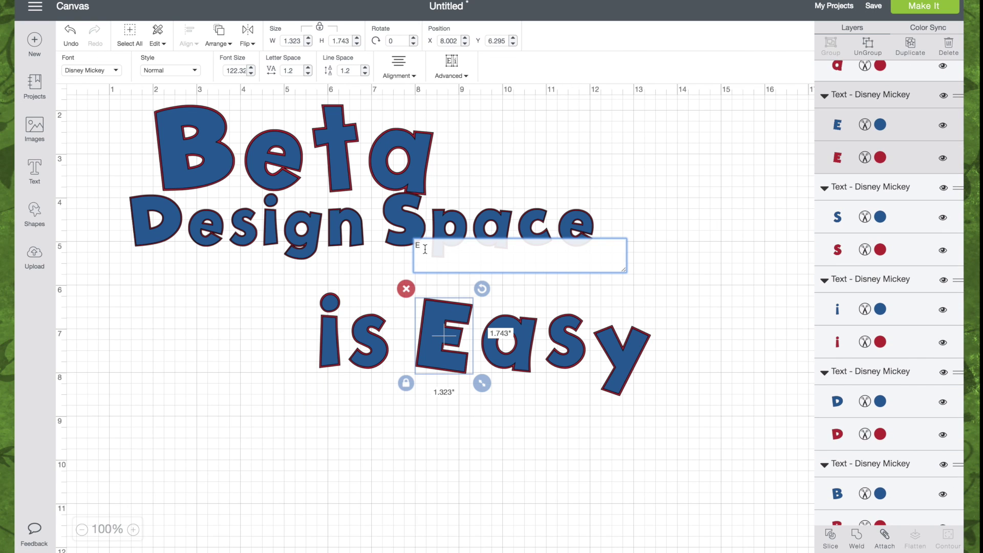
pyautogui.press('BackSpace')
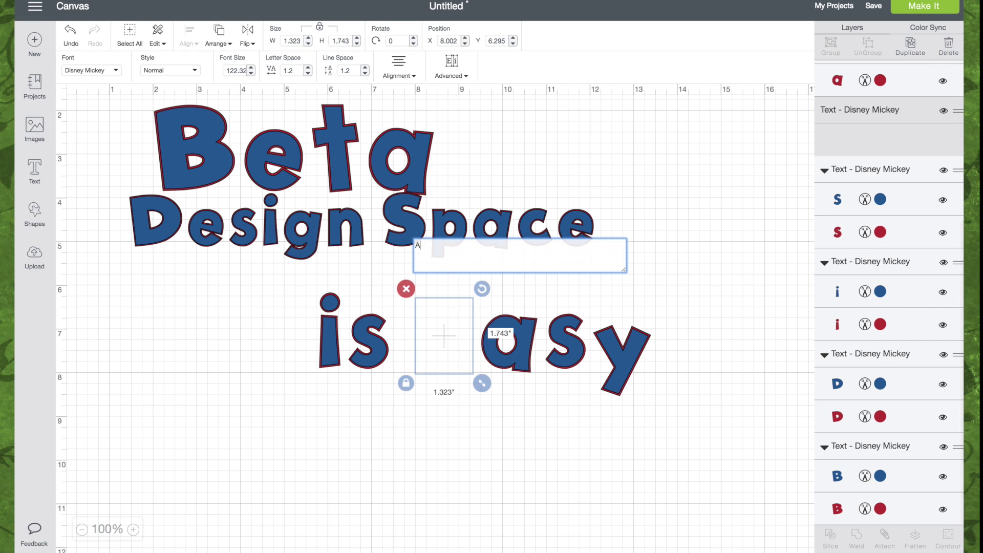
pyautogui.write('A')
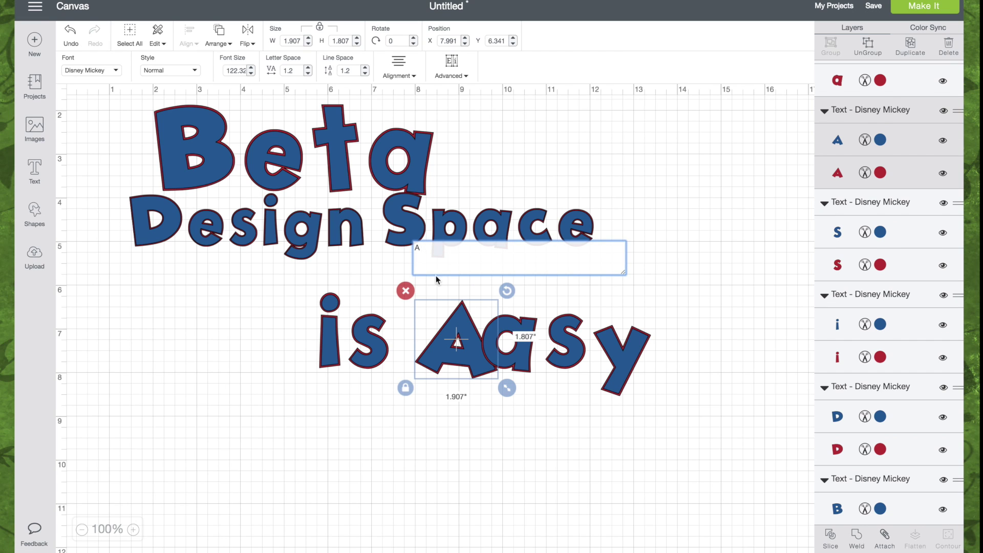
pyautogui.moveTo(460, 328); pyautogui.dragTo(436, 324)
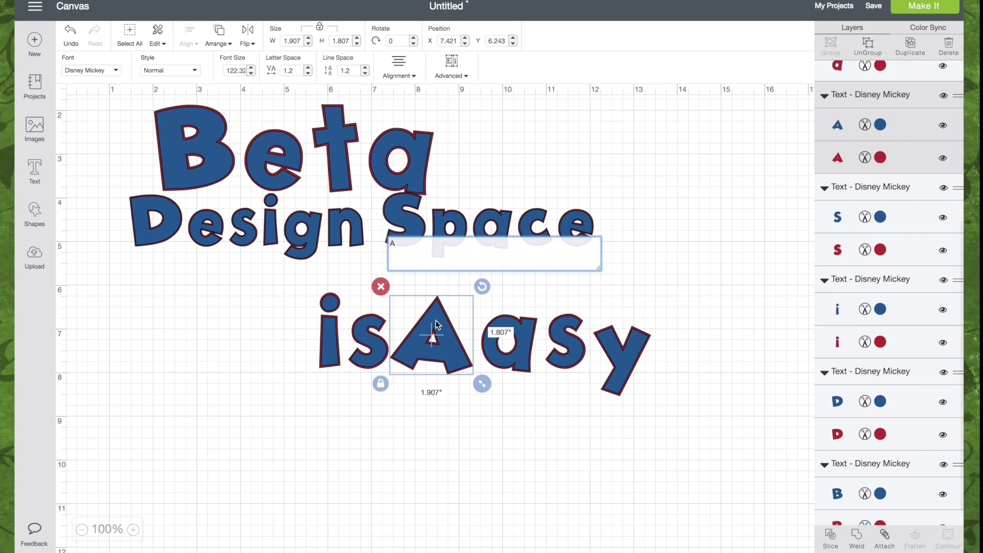
# Step: Ungroup the A to layers and pull the blue A off the red one
pyautogui.click(451, 69)
pyautogui.click(455, 137)
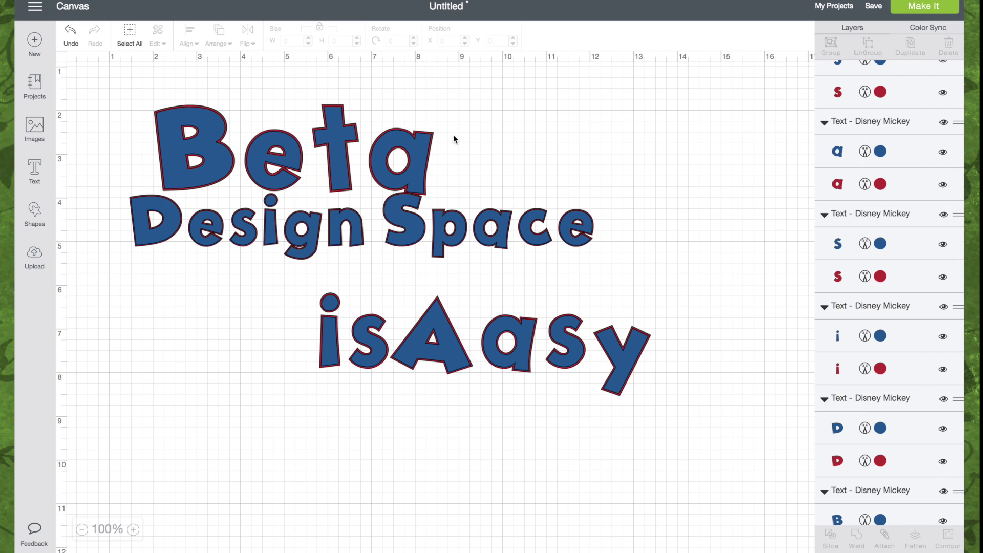
pyautogui.moveTo(438, 334)
pyautogui.mouseDown()
pyautogui.moveTo(454, 395)
pyautogui.moveTo(407, 391)
pyautogui.moveTo(455, 354)
pyautogui.mouseUp()
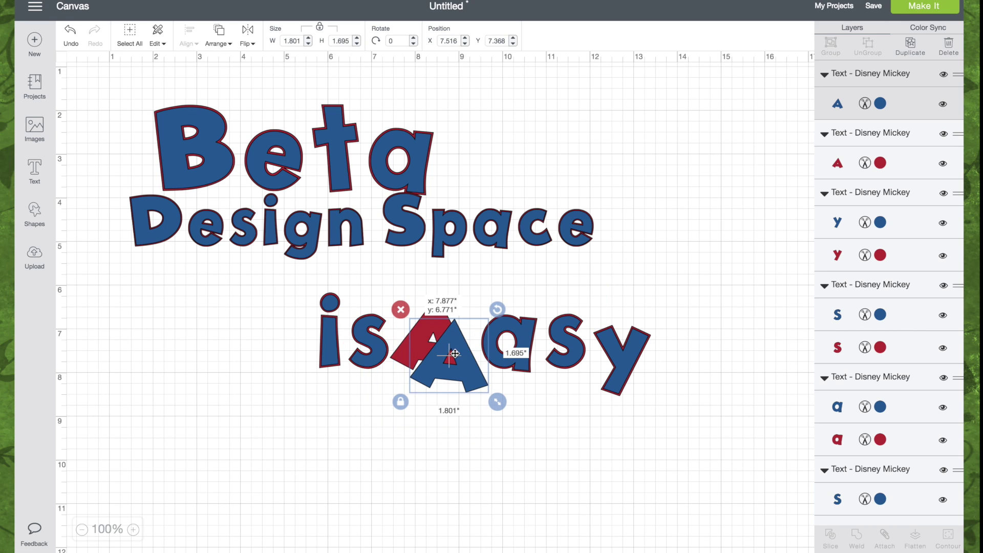
# Step: Set the blue A to Disney Mickey - Charm, place it left of 'is', and move Beta lower
pyautogui.click(454, 354)
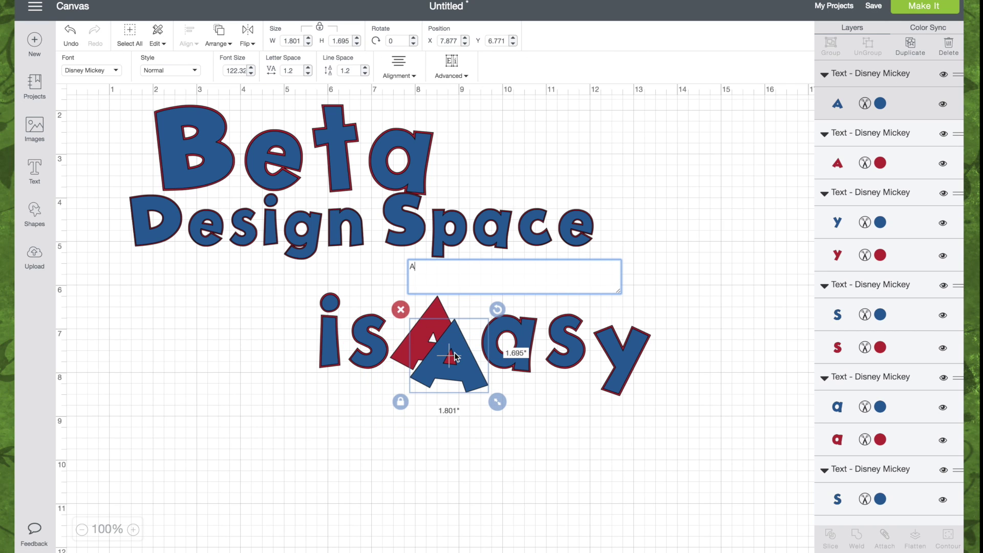
pyautogui.click(115, 70)
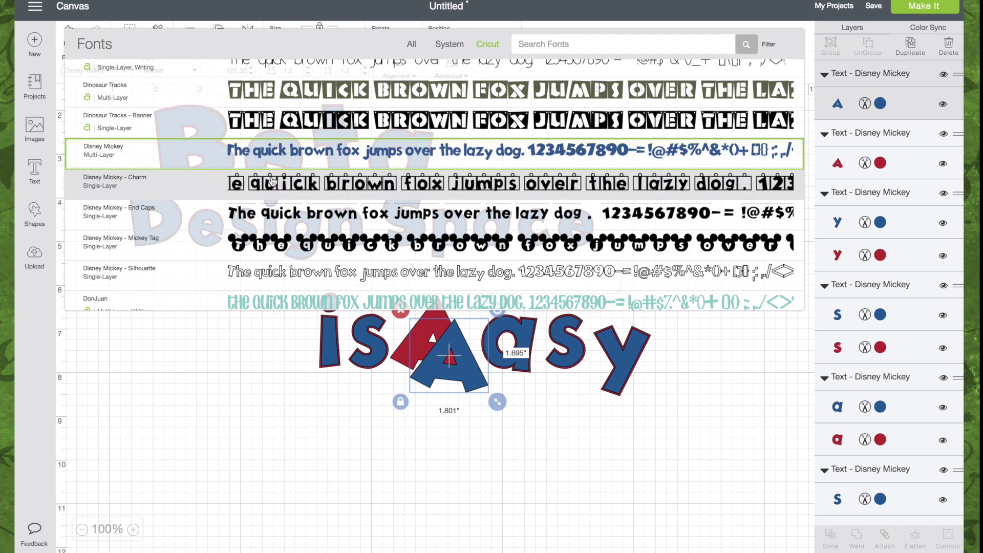
pyautogui.click(307, 183)
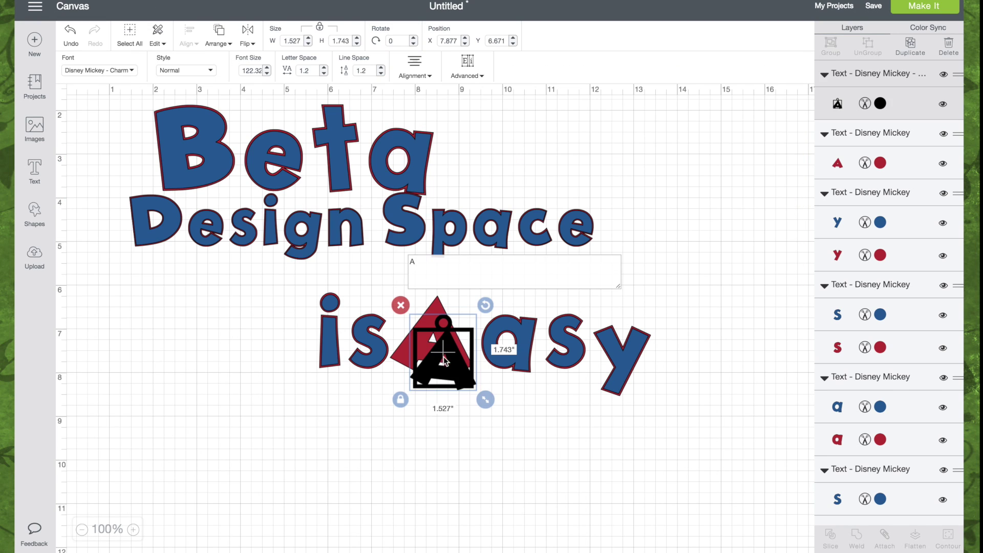
pyautogui.moveTo(440, 343); pyautogui.dragTo(267, 325)
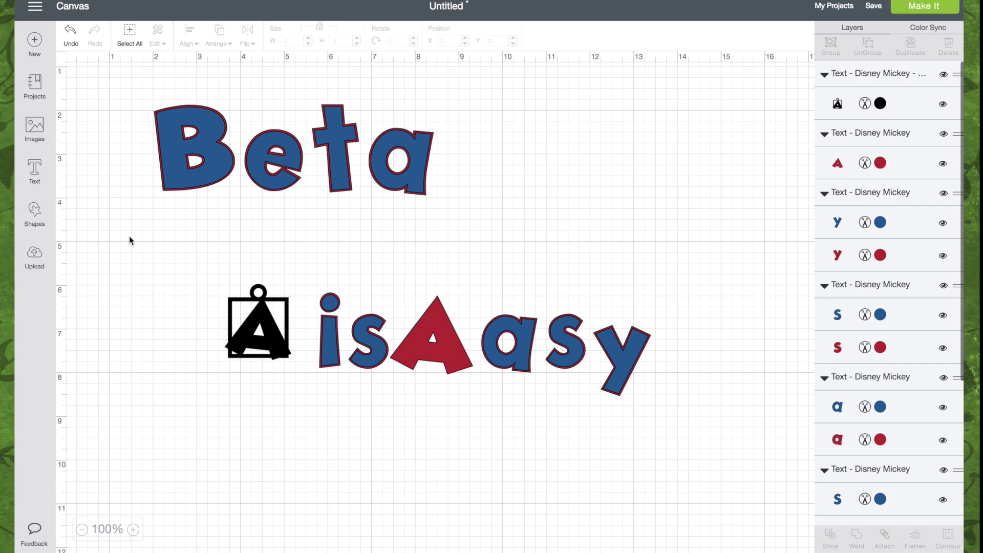
pyautogui.moveTo(183, 133); pyautogui.dragTo(211, 332)
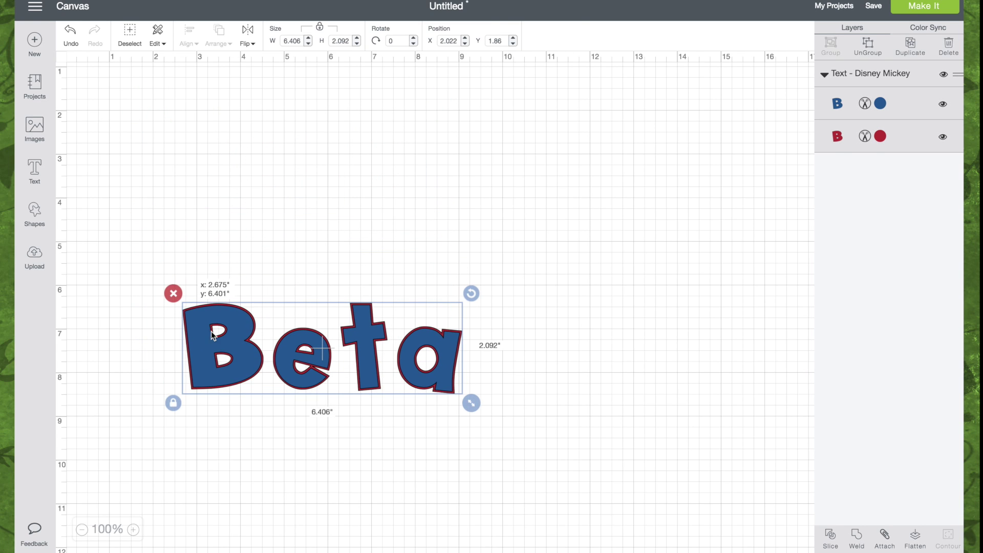
pyautogui.click(35, 127)
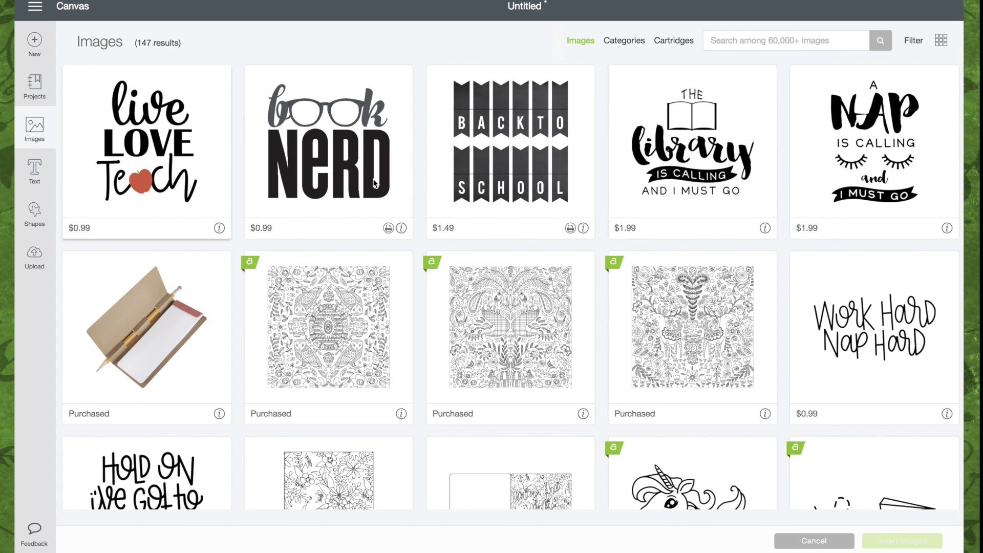
pyautogui.scroll(-3, 396, 208)
pyautogui.scroll(-2, 396, 213)
pyautogui.scroll(-4, 396, 213)
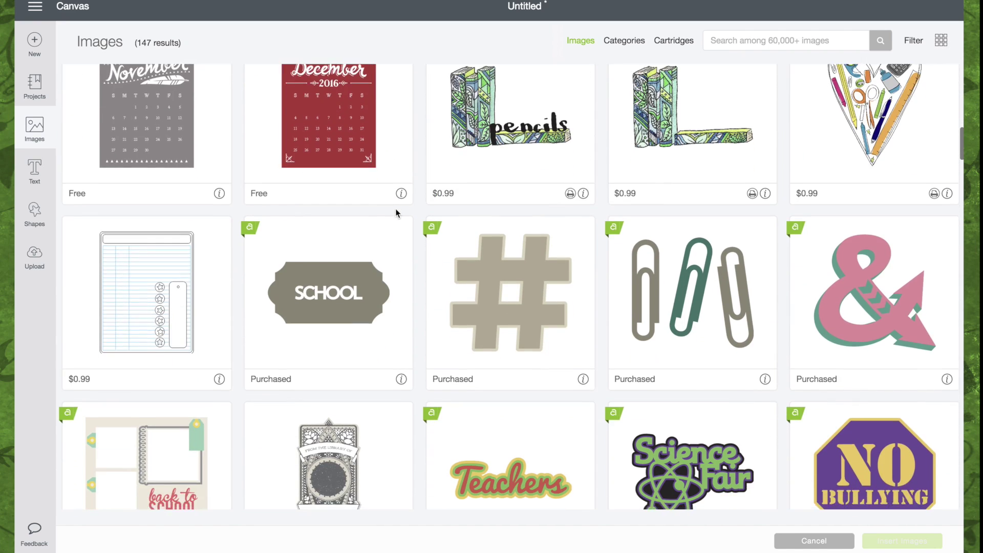
pyautogui.scroll(-2, 396, 213)
pyautogui.scroll(-2, 395, 212)
pyautogui.scroll(-1, 395, 213)
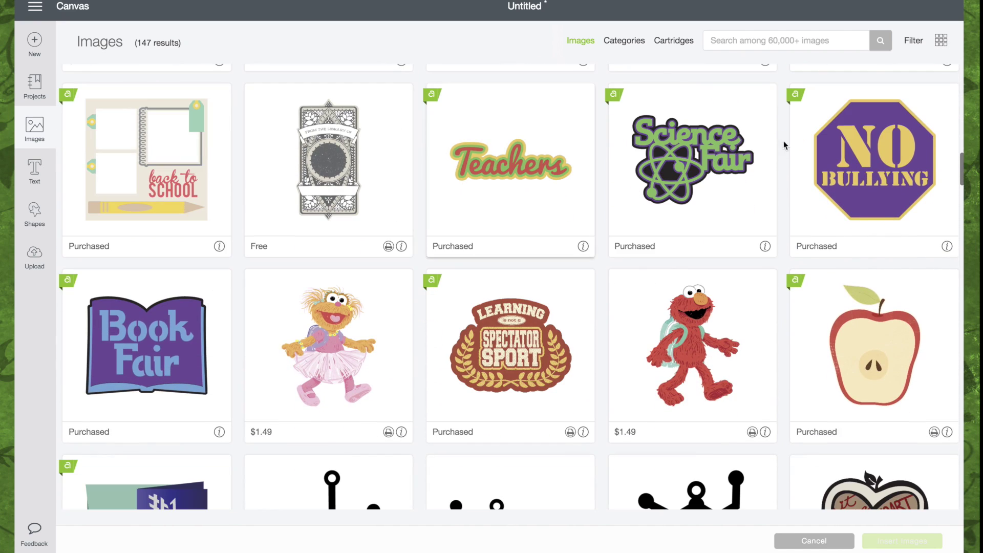
pyautogui.click(695, 168)
pyautogui.scroll(-2, 509, 191)
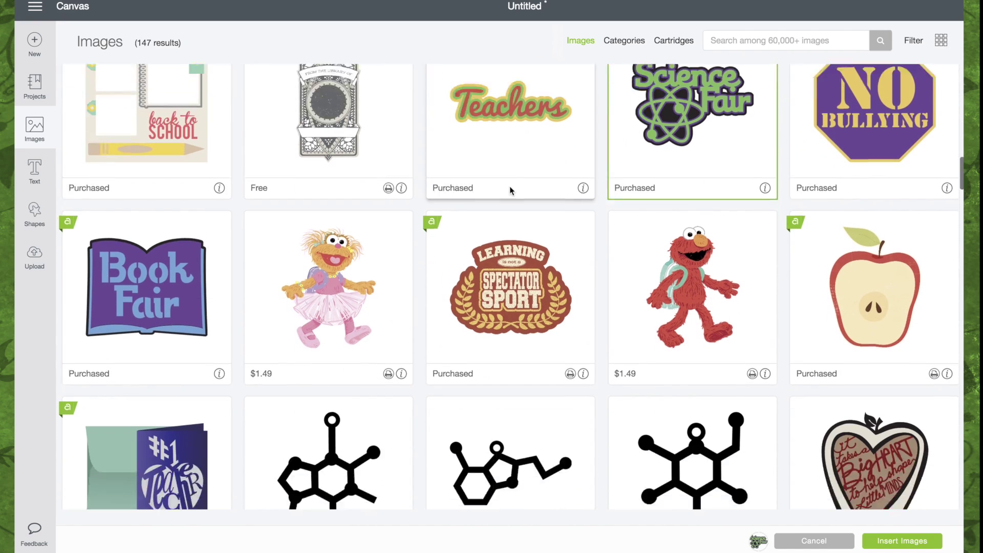
pyautogui.scroll(-4, 509, 191)
pyautogui.scroll(-2, 510, 191)
pyautogui.scroll(-3, 511, 191)
pyautogui.scroll(-1, 510, 191)
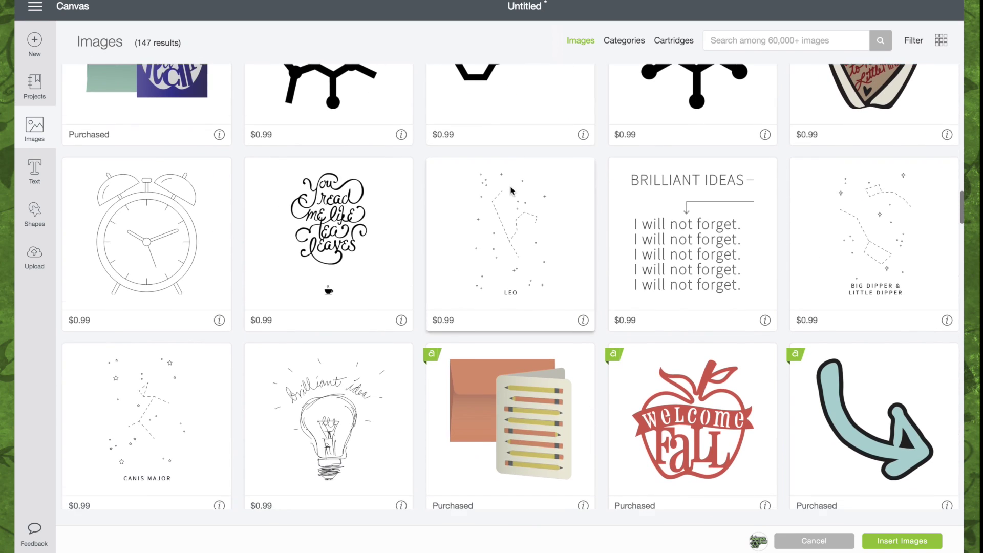
pyautogui.scroll(-4, 511, 190)
pyautogui.scroll(-1, 511, 190)
pyautogui.scroll(-6, 510, 187)
pyautogui.scroll(-4, 509, 185)
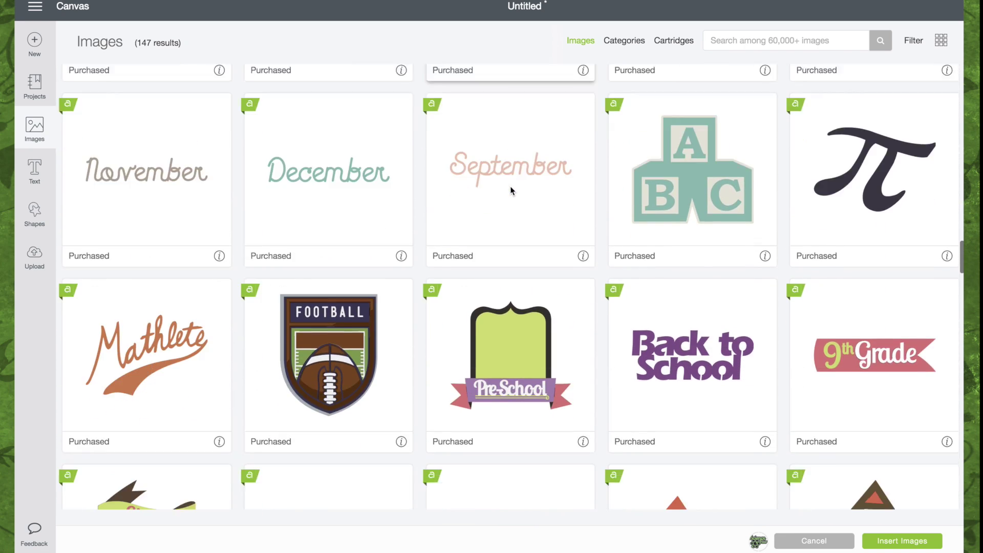
pyautogui.scroll(-3, 510, 186)
pyautogui.scroll(-5, 510, 186)
pyautogui.scroll(-3, 510, 187)
pyautogui.scroll(-5, 510, 186)
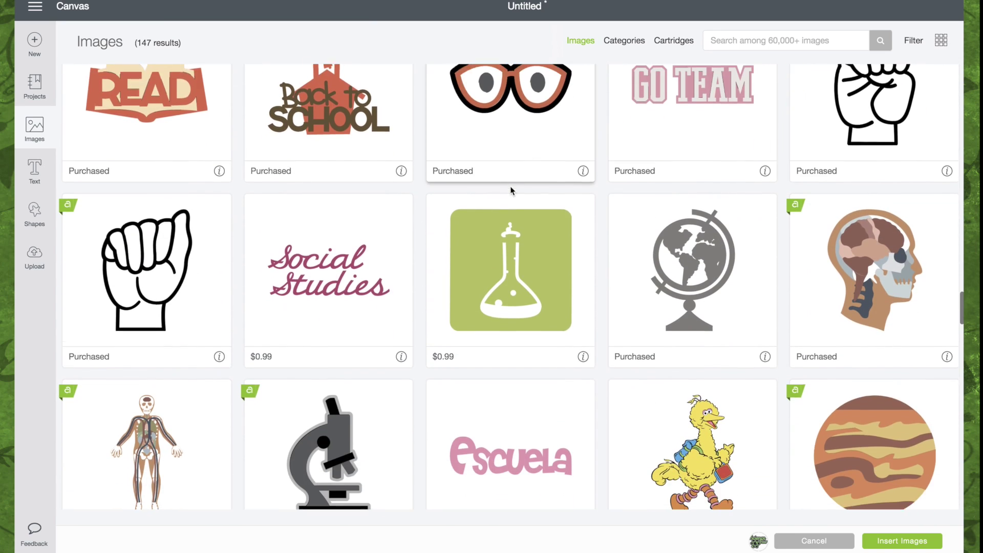
pyautogui.scroll(-4, 510, 186)
pyautogui.scroll(-3, 511, 186)
pyautogui.scroll(-4, 511, 188)
pyautogui.scroll(-2, 511, 189)
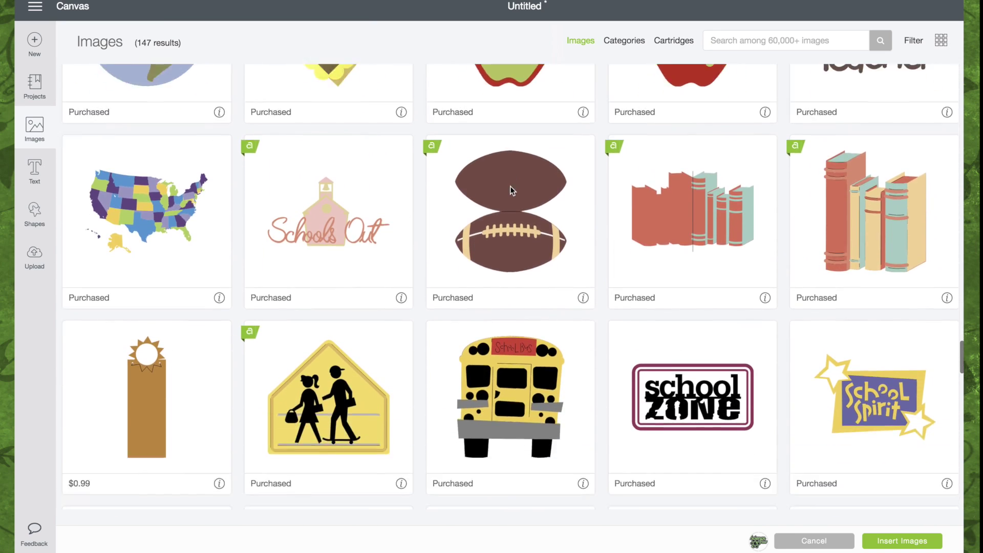
pyautogui.scroll(-3, 511, 189)
pyautogui.scroll(-4, 511, 189)
pyautogui.scroll(-3, 510, 190)
pyautogui.scroll(-3, 511, 189)
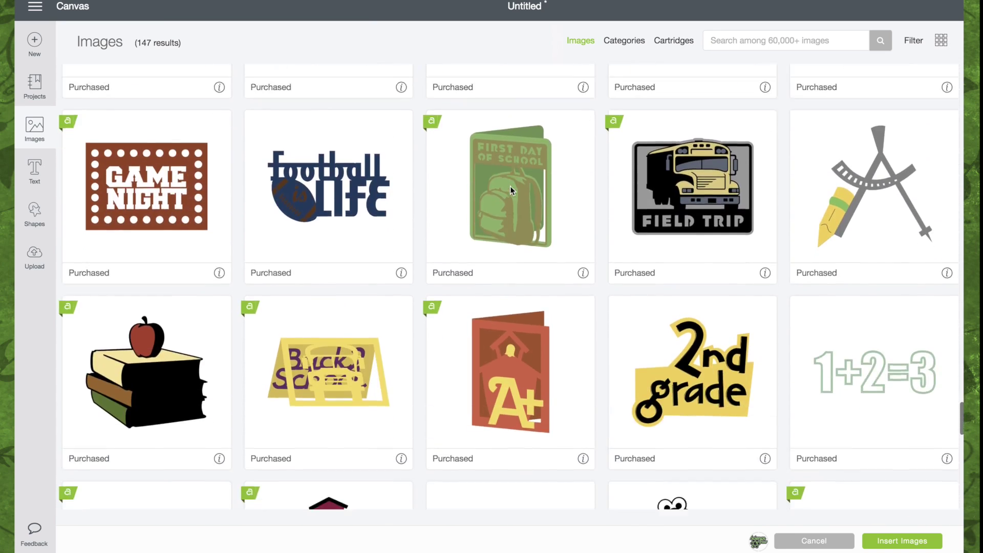
pyautogui.scroll(-3, 510, 189)
pyautogui.scroll(-7, 939, 153)
pyautogui.click(939, 157)
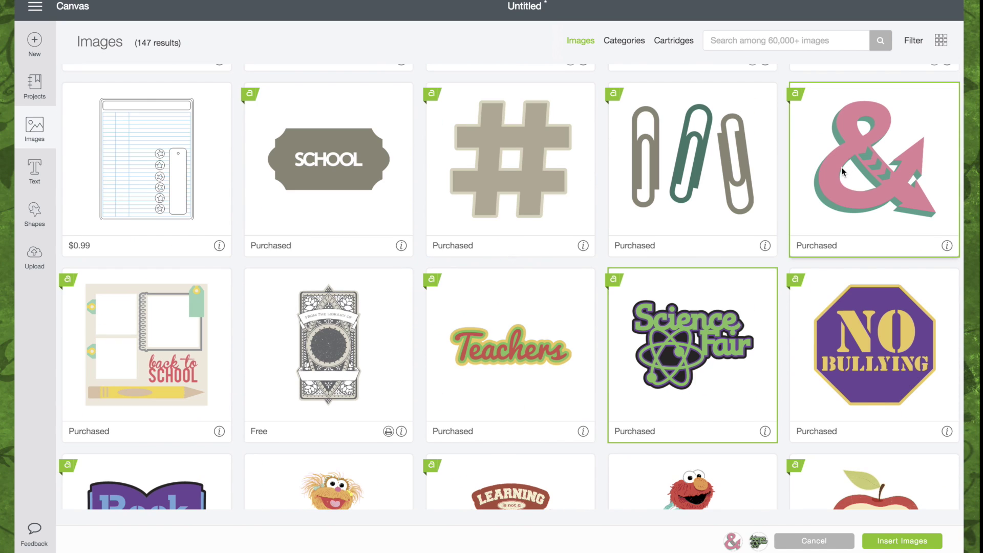
pyautogui.click(906, 541)
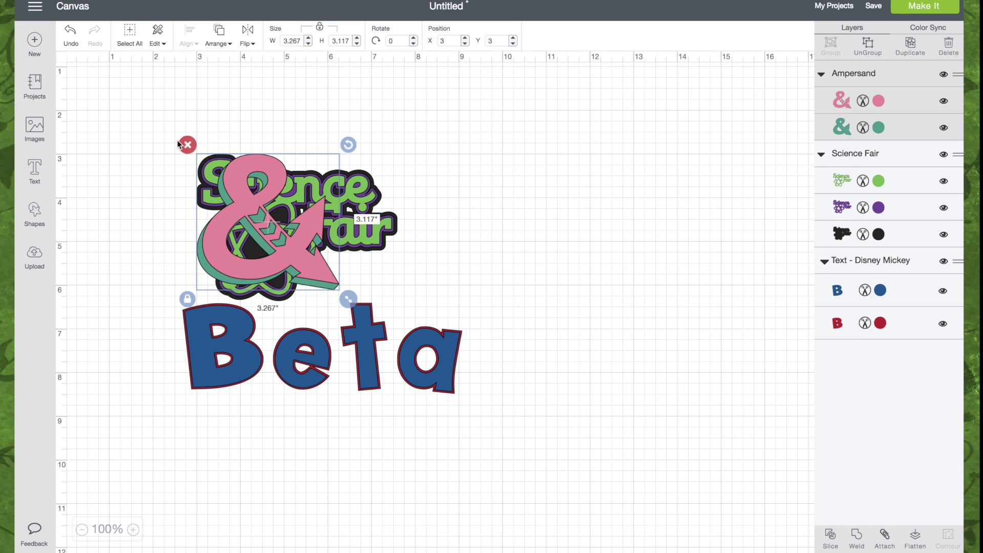
pyautogui.click(187, 145)
pyautogui.click(206, 159)
pyautogui.click(188, 145)
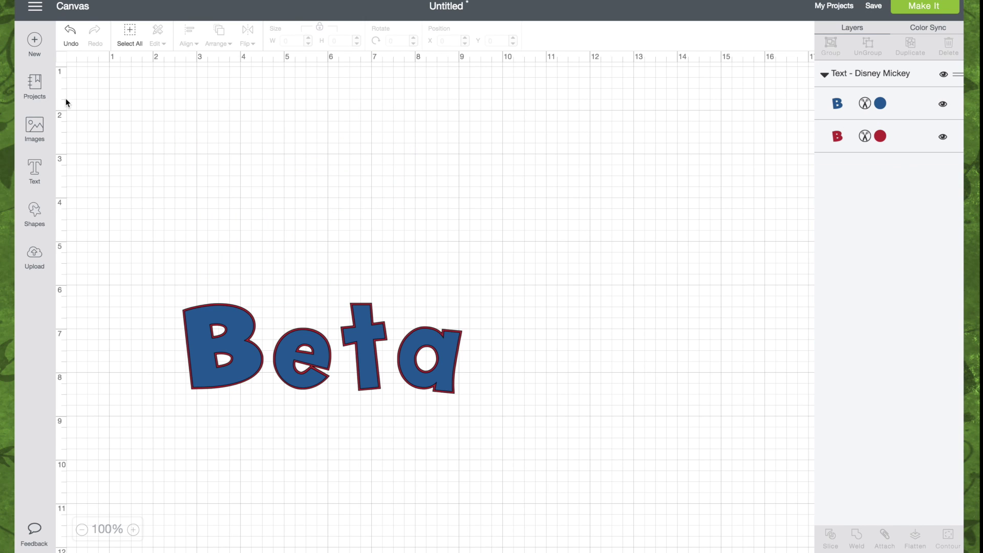
pyautogui.click(36, 127)
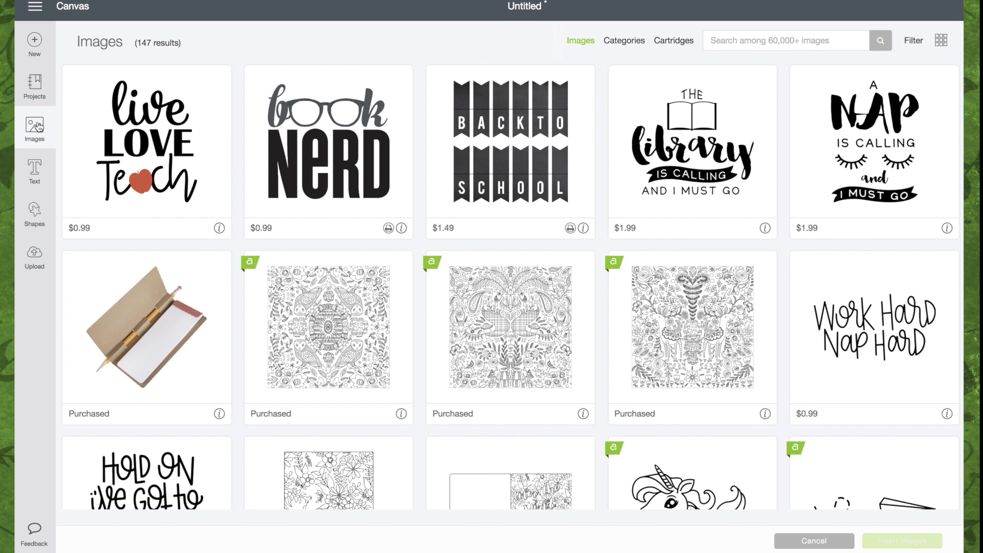
pyautogui.scroll(-1, 509, 256)
pyautogui.scroll(-3, 509, 256)
pyautogui.scroll(-5, 509, 256)
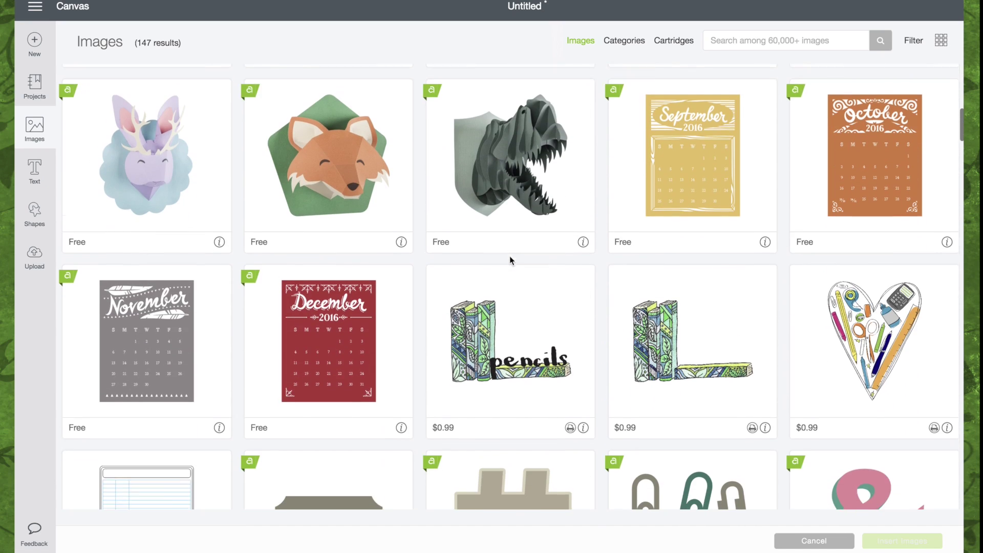
pyautogui.scroll(-1, 509, 256)
pyautogui.scroll(-3, 509, 256)
# Step: Insert the Ampersand and Science Fair images, placing Science Fair at the top-left
pyautogui.click(882, 215)
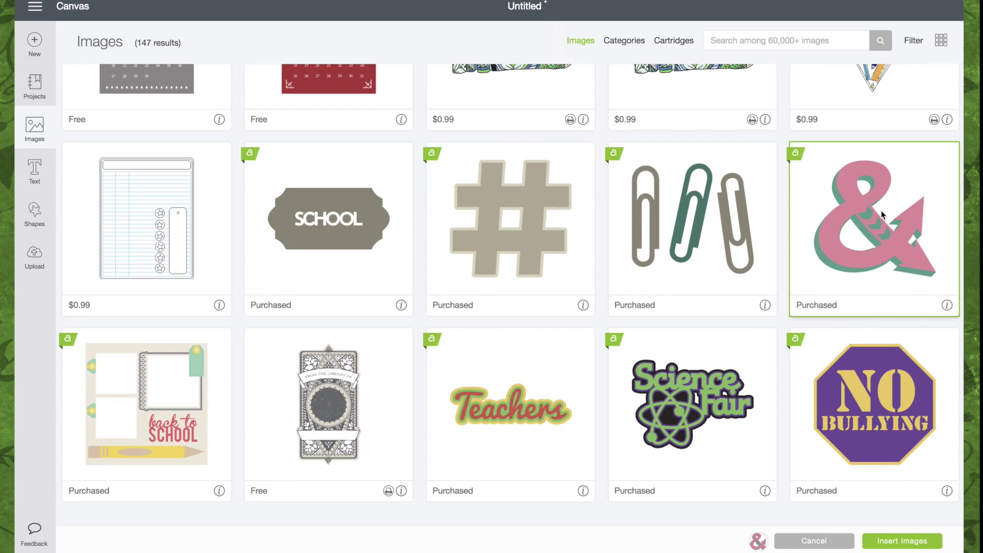
pyautogui.click(681, 394)
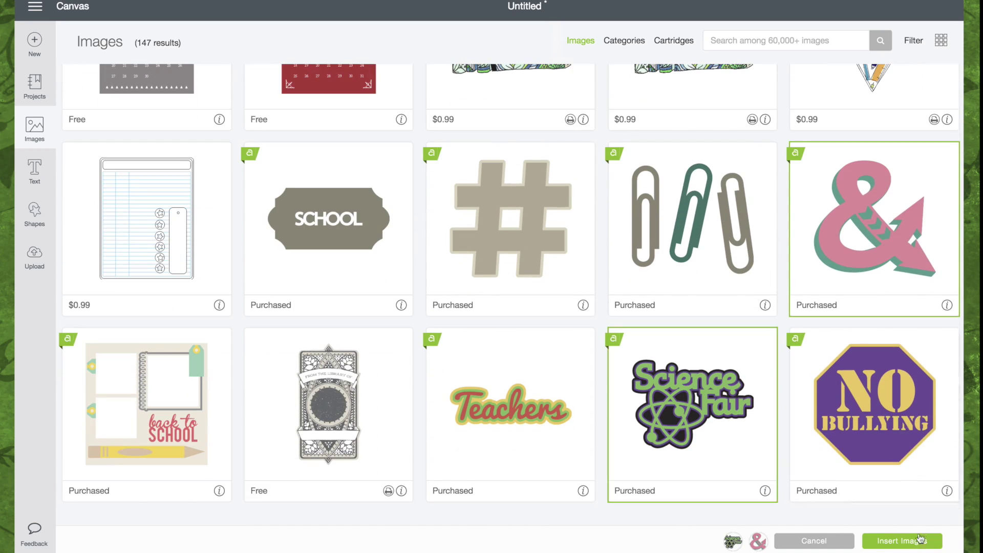
pyautogui.click(919, 540)
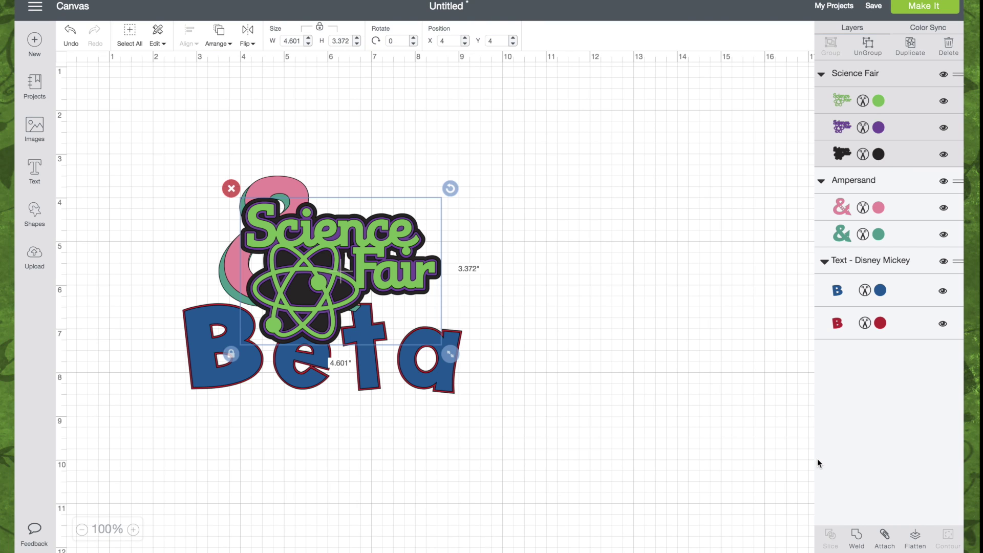
pyautogui.moveTo(296, 257); pyautogui.dragTo(195, 145)
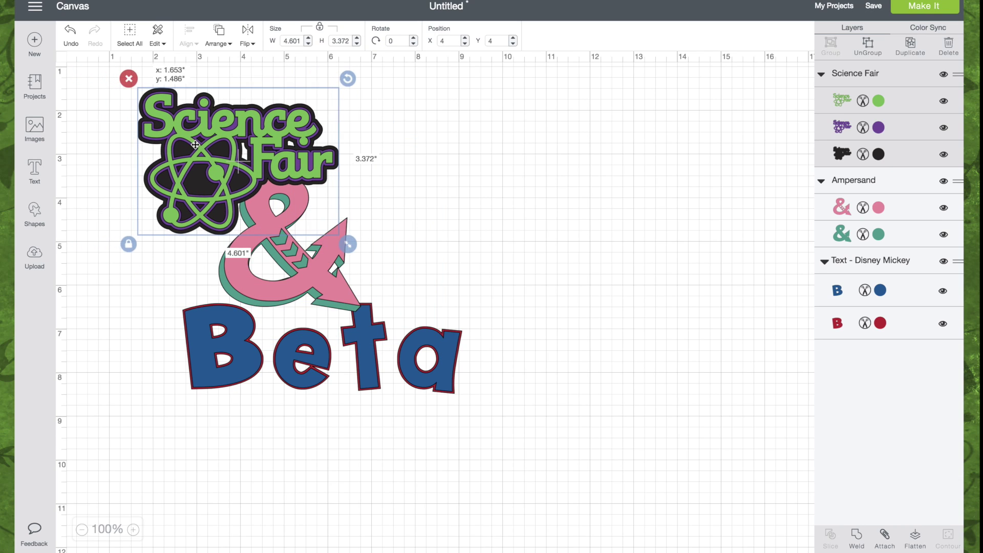
# Step: Move the ampersand below Science Fair and fine-tune its size
pyautogui.moveTo(308, 263); pyautogui.dragTo(346, 284)
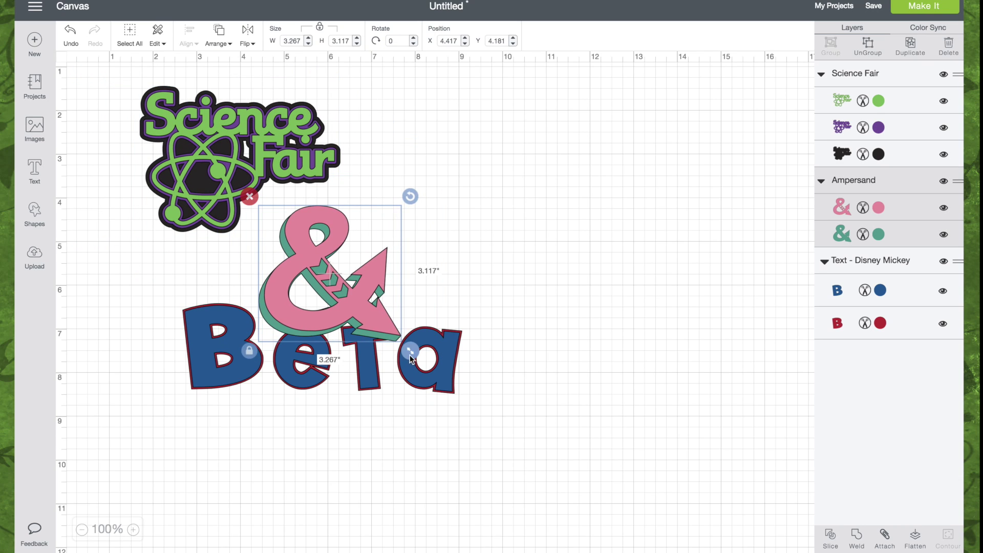
pyautogui.moveTo(407, 355)
pyautogui.mouseDown()
pyautogui.moveTo(375, 316)
pyautogui.moveTo(402, 344)
pyautogui.mouseUp()
pyautogui.moveTo(367, 307); pyautogui.dragTo(336, 276)
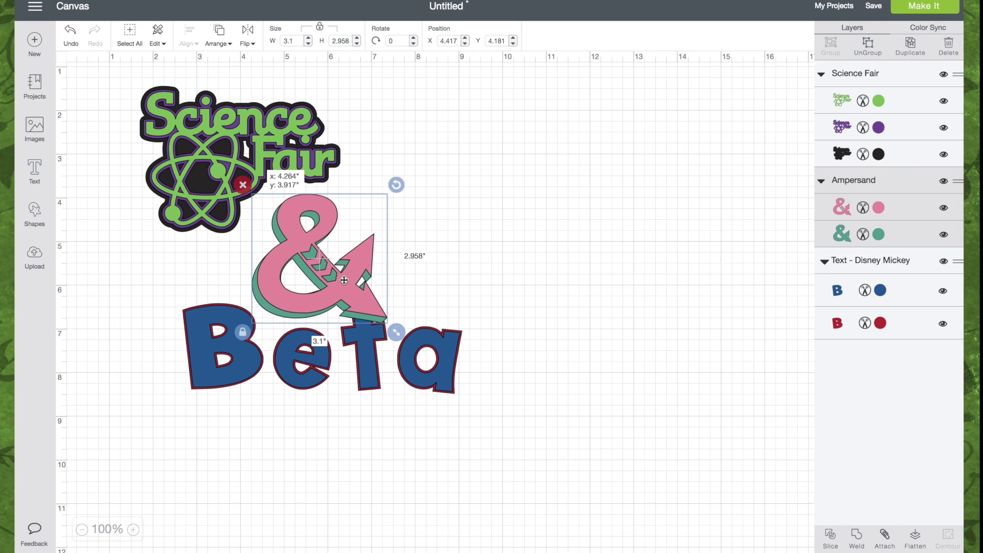
# Step: Retype the Beta text as FUN and shift it into place under the ampersand
pyautogui.doubleClick(357, 355)
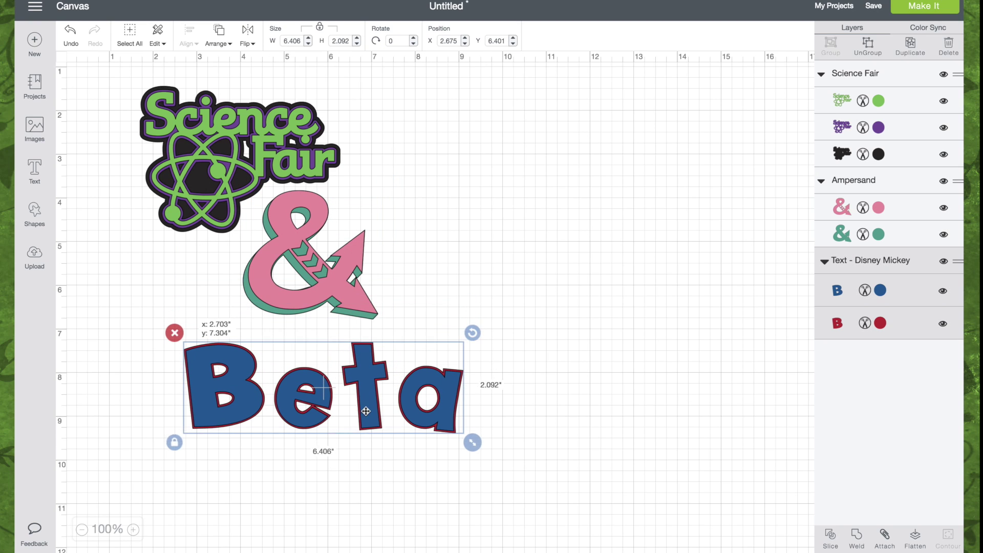
pyautogui.moveTo(321, 360); pyautogui.dragTo(328, 413)
pyautogui.moveTo(209, 305); pyautogui.dragTo(162, 300)
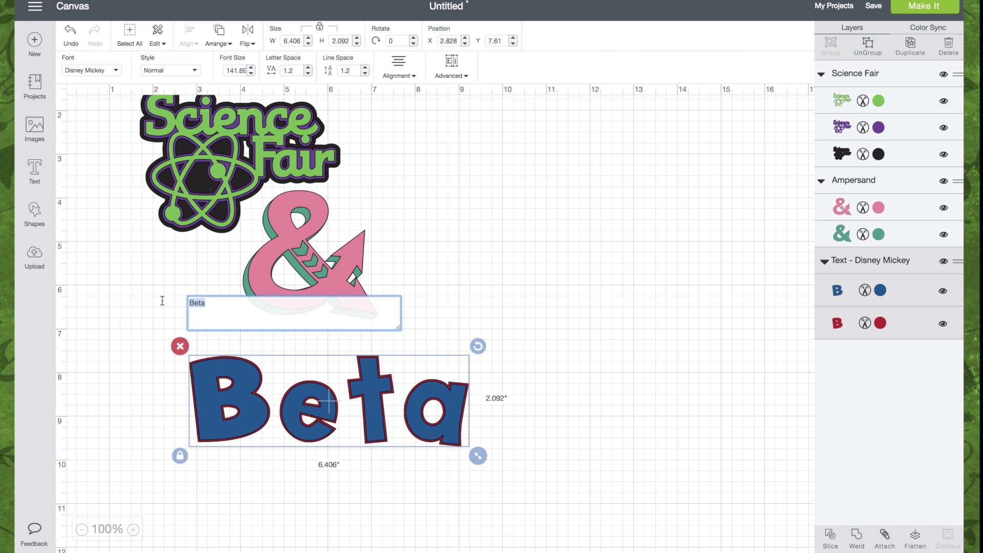
pyautogui.press('BackSpace')
pyautogui.write('FU')
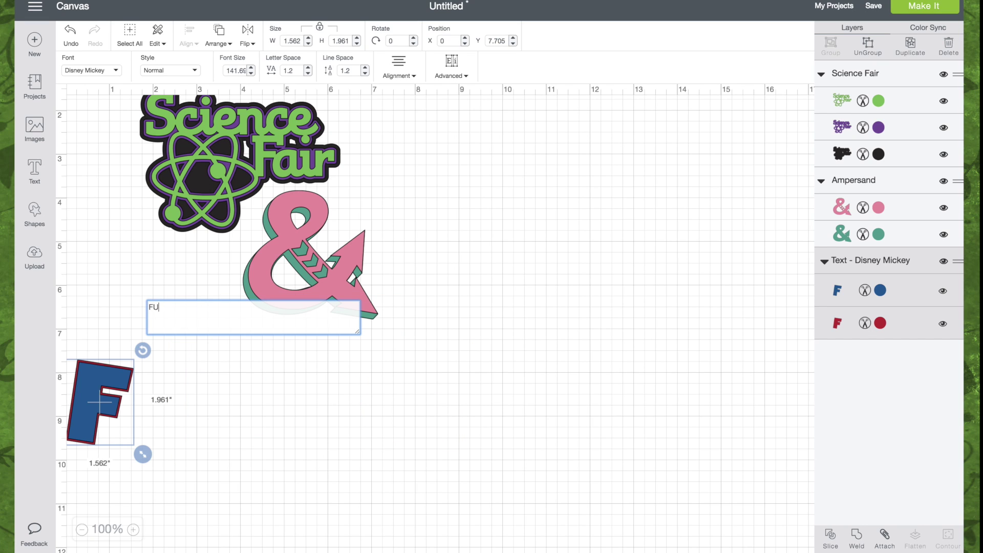
pyautogui.write('N')
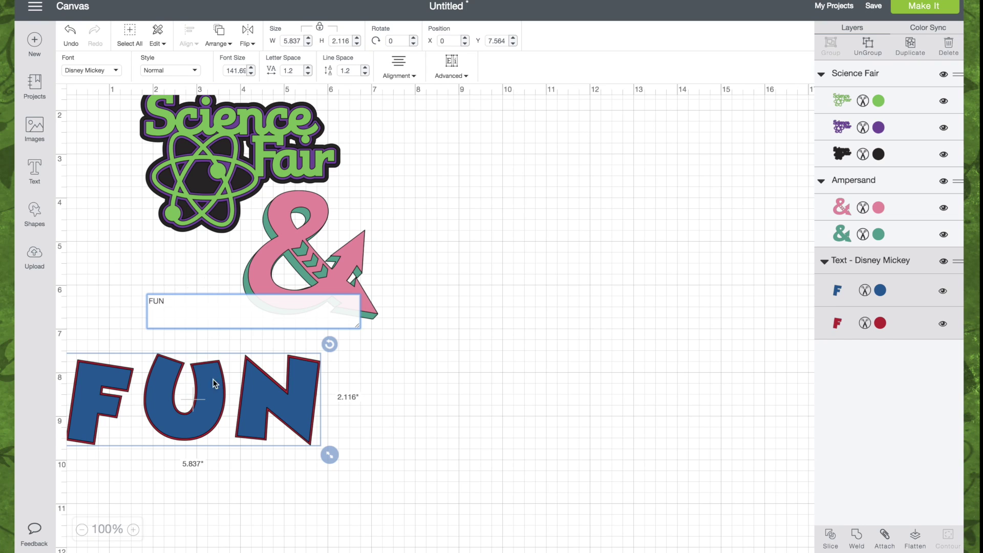
pyautogui.moveTo(214, 384); pyautogui.dragTo(313, 379)
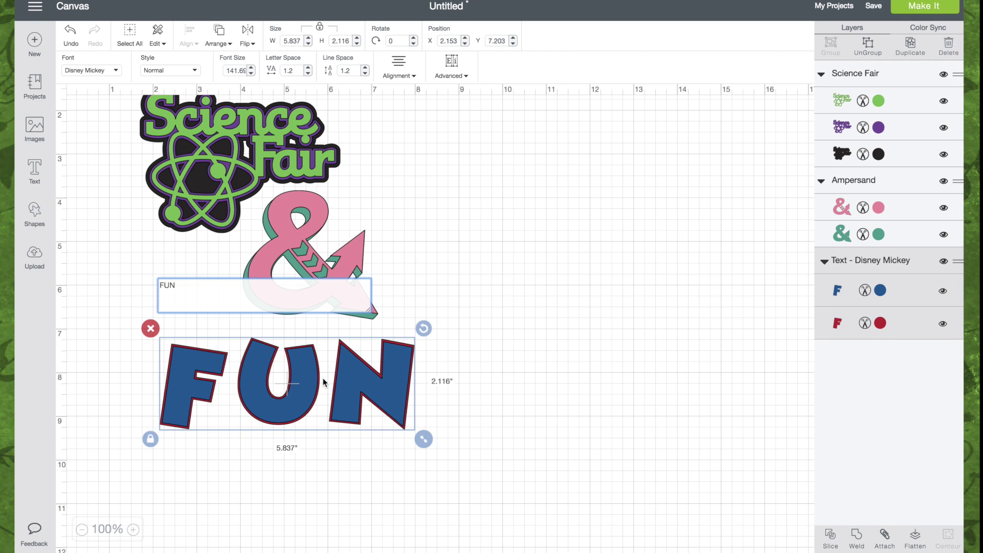
pyautogui.click(116, 70)
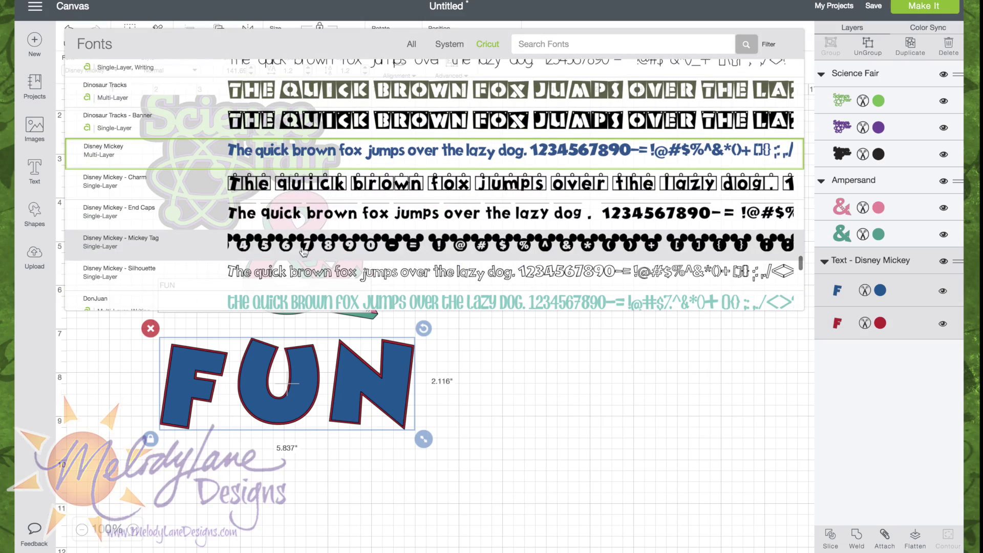
pyautogui.scroll(-1, 304, 252)
pyautogui.scroll(-1, 303, 252)
pyautogui.scroll(-1, 303, 252)
pyautogui.scroll(-1, 303, 252)
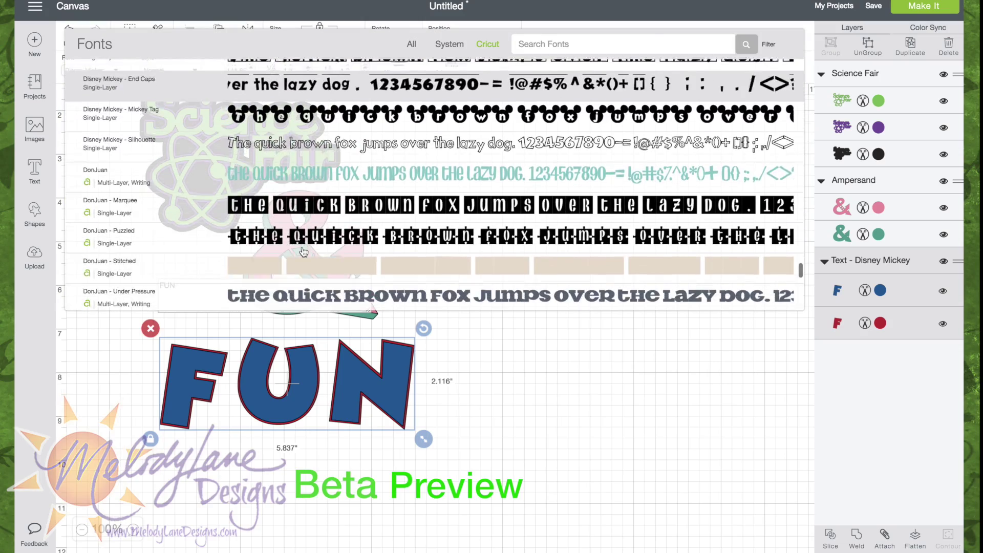
pyautogui.scroll(-1, 304, 252)
pyautogui.scroll(-2, 303, 252)
pyautogui.scroll(-1, 303, 253)
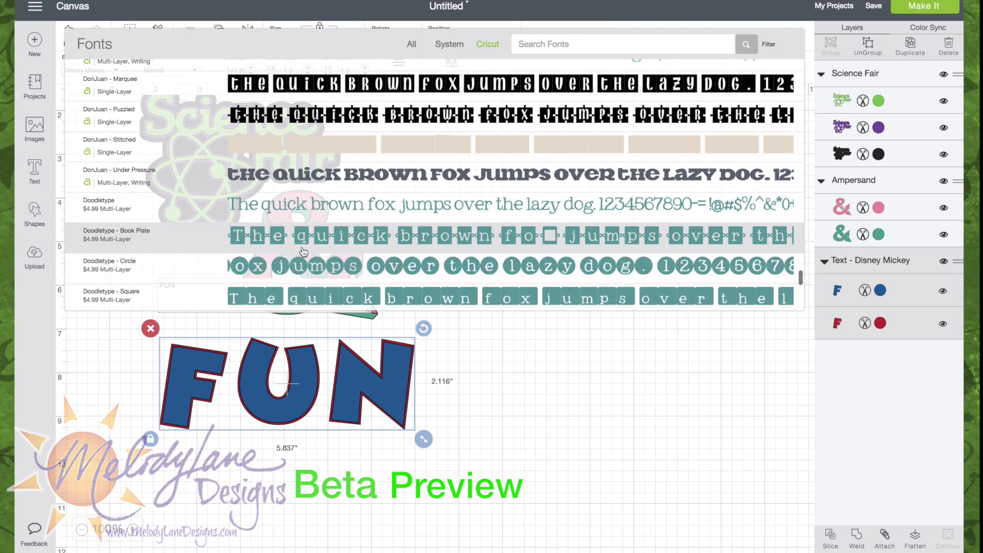
pyautogui.scroll(-2, 303, 252)
pyautogui.scroll(-2, 303, 252)
pyautogui.scroll(-2, 304, 252)
pyautogui.scroll(-1, 303, 252)
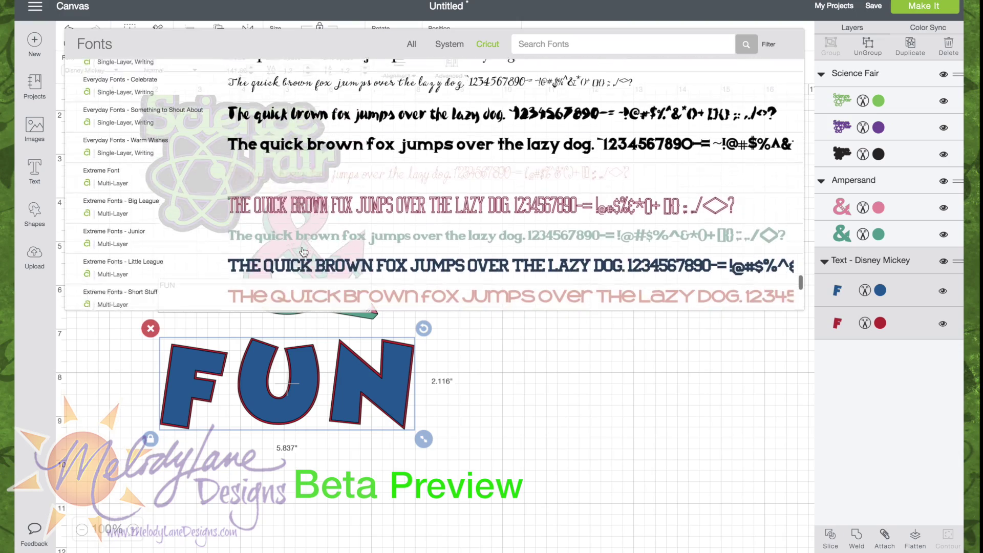
pyautogui.scroll(-3, 303, 252)
pyautogui.scroll(-3, 304, 251)
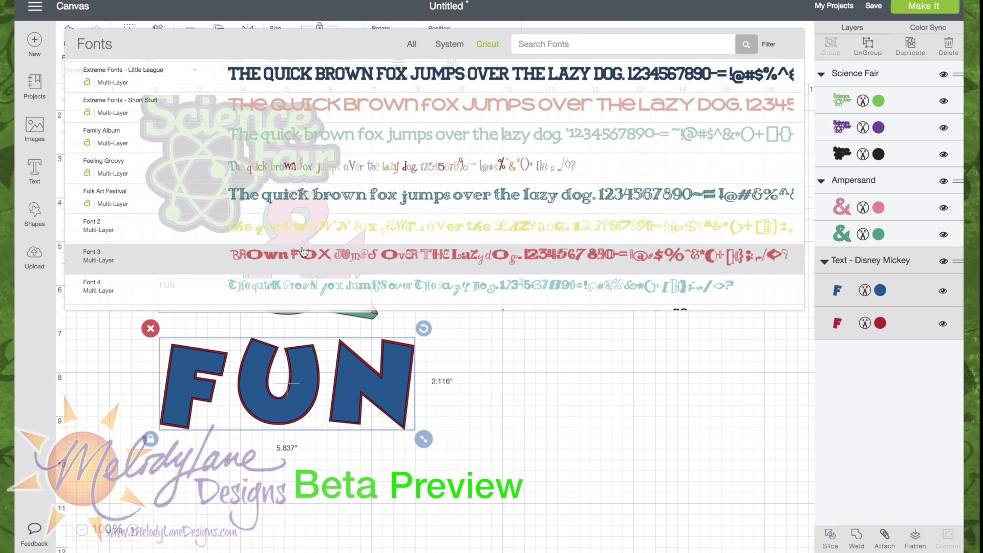
pyautogui.scroll(-1, 303, 252)
pyautogui.scroll(-1, 304, 252)
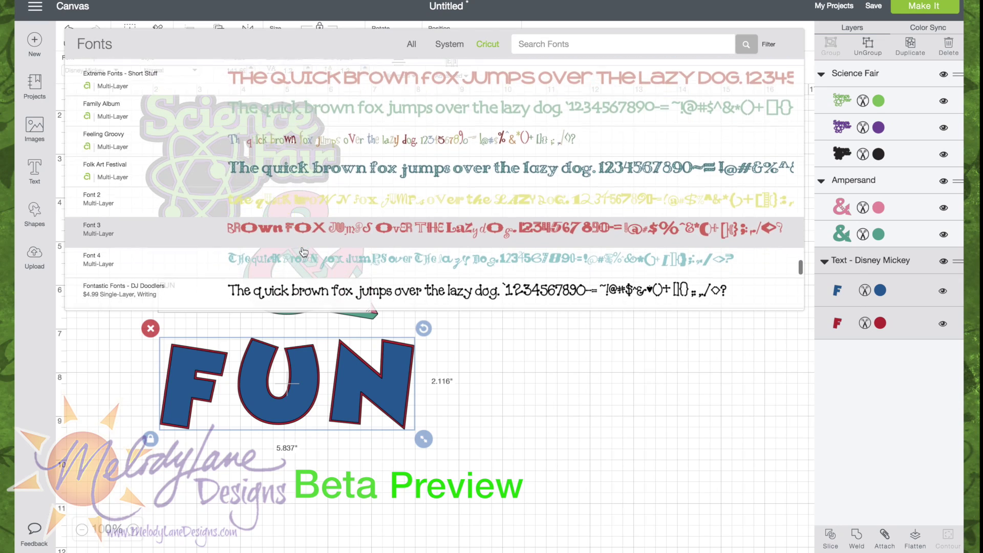
pyautogui.scroll(-2, 304, 253)
pyautogui.scroll(-3, 304, 252)
pyautogui.scroll(-3, 303, 252)
pyautogui.scroll(-2, 304, 252)
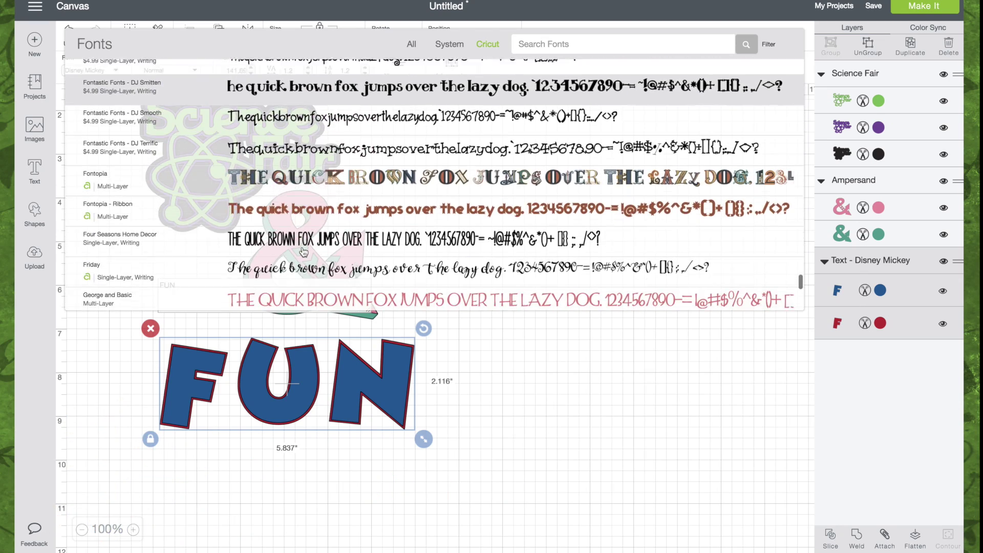
pyautogui.scroll(-1, 303, 252)
pyautogui.scroll(-1, 303, 252)
pyautogui.scroll(-1, 303, 252)
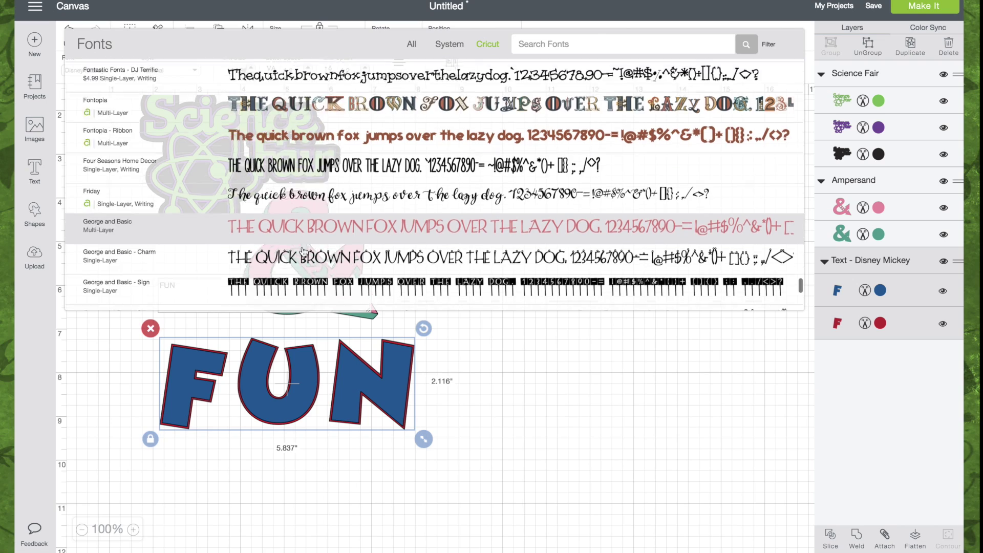
pyautogui.scroll(-3, 303, 252)
pyautogui.scroll(-1, 303, 252)
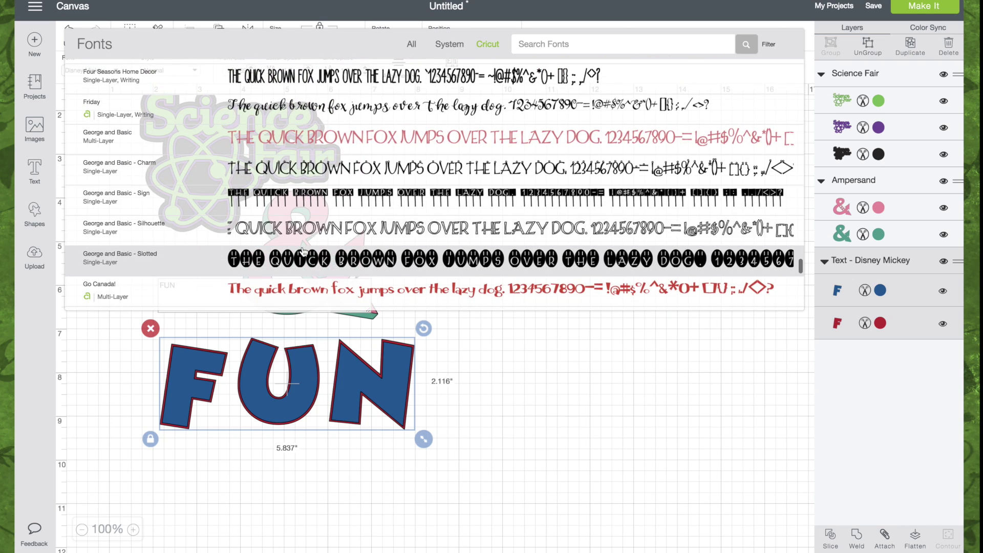
pyautogui.scroll(-2, 304, 252)
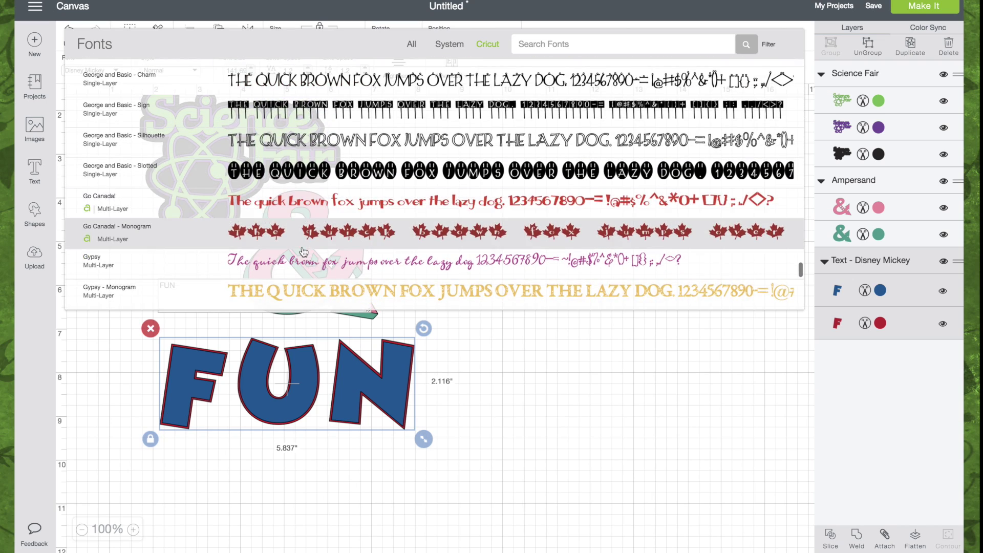
pyautogui.scroll(-1, 304, 251)
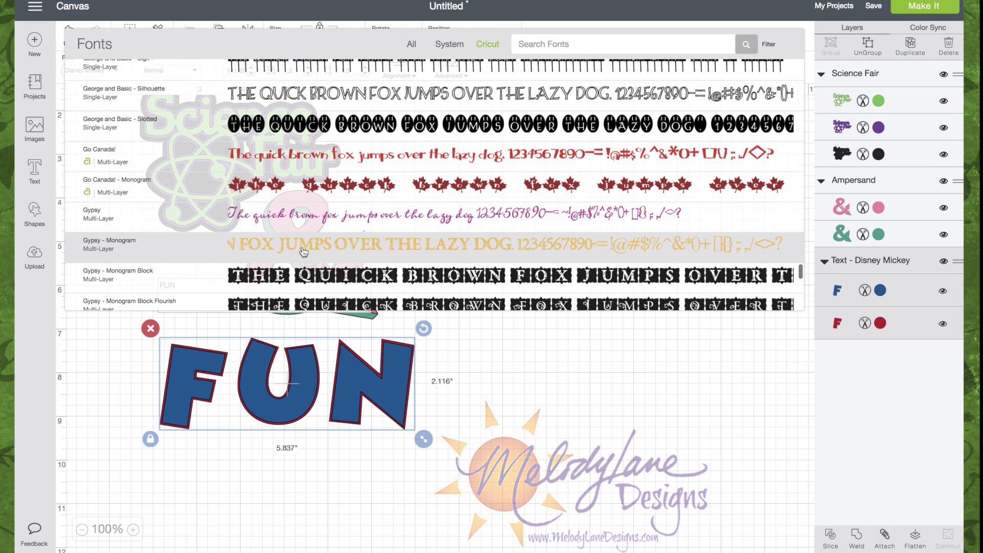
pyautogui.scroll(-3, 303, 252)
pyautogui.scroll(-2, 303, 251)
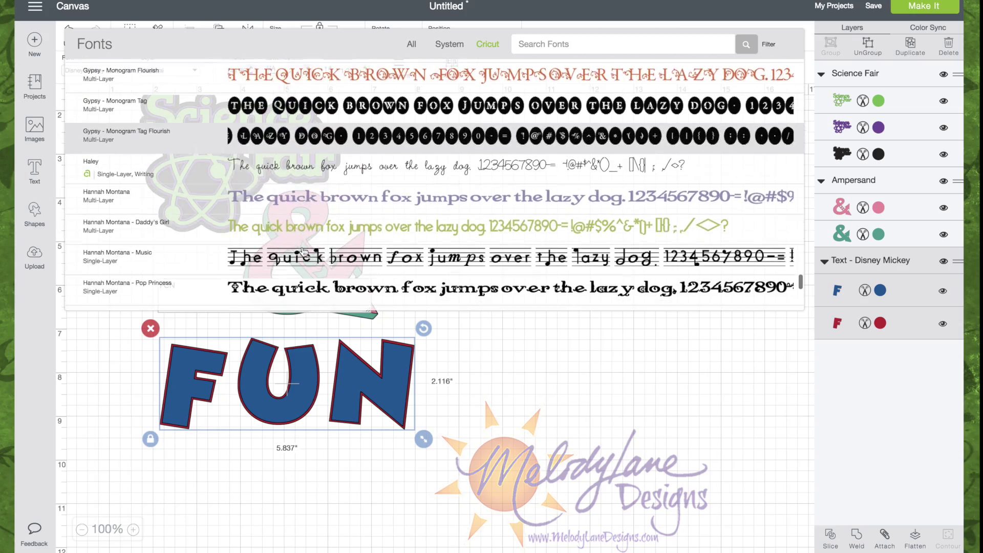
pyautogui.scroll(-2, 304, 252)
pyautogui.scroll(-2, 303, 252)
pyautogui.scroll(-1, 303, 252)
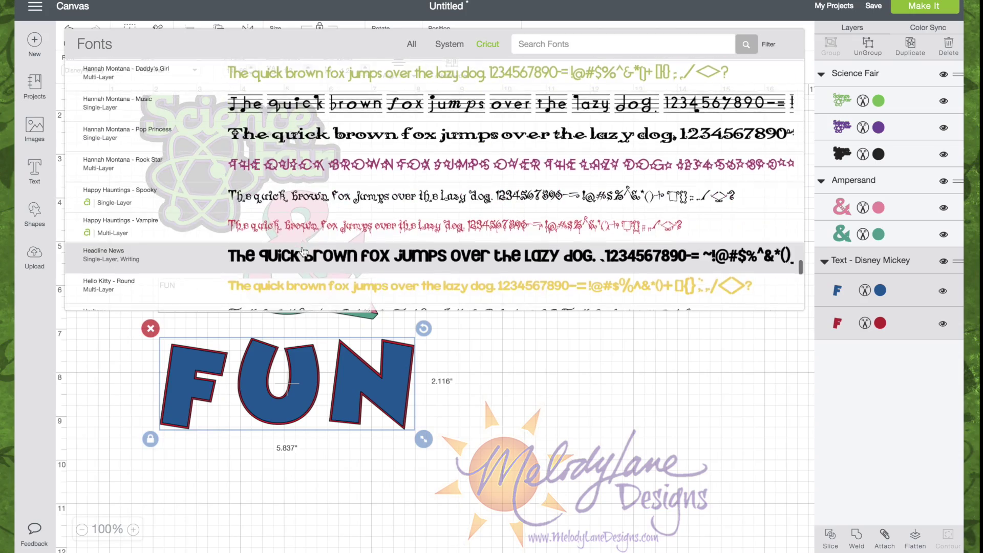
pyautogui.scroll(-1, 303, 252)
pyautogui.scroll(-2, 303, 252)
pyautogui.scroll(-3, 304, 252)
pyautogui.scroll(-3, 303, 252)
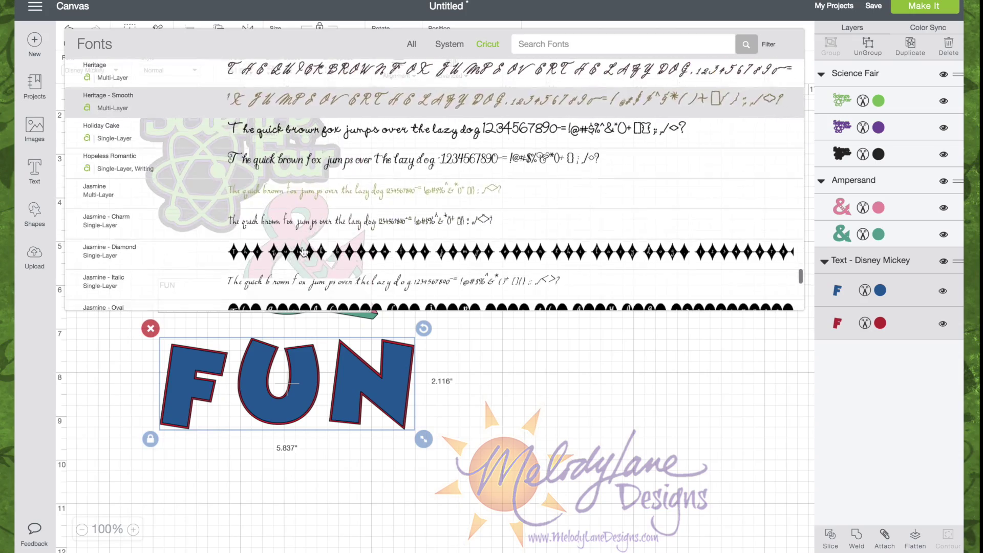
pyautogui.scroll(-2, 303, 252)
pyautogui.scroll(-1, 303, 252)
pyautogui.scroll(-2, 304, 252)
pyautogui.scroll(-2, 304, 252)
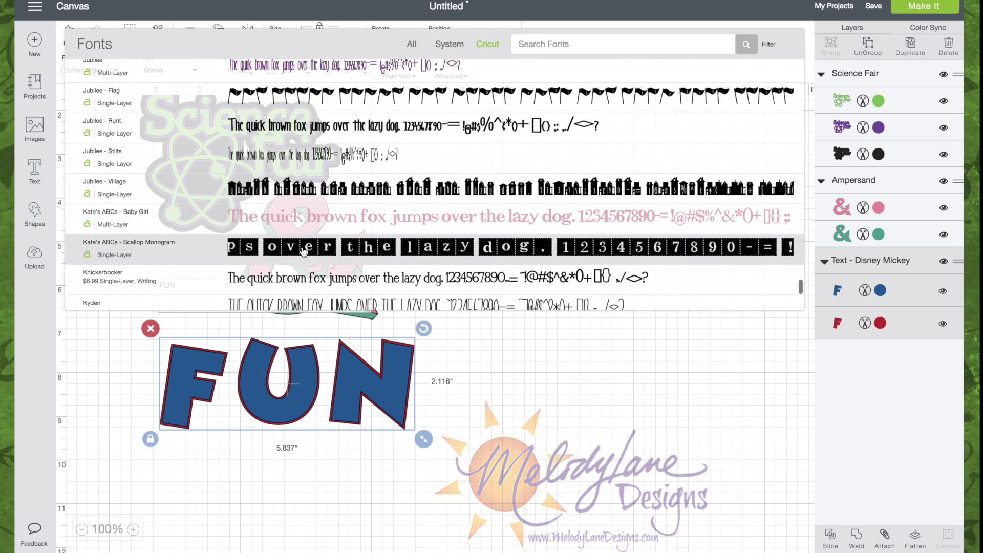
pyautogui.scroll(-1, 304, 253)
pyautogui.scroll(-1, 303, 253)
pyautogui.scroll(-1, 303, 252)
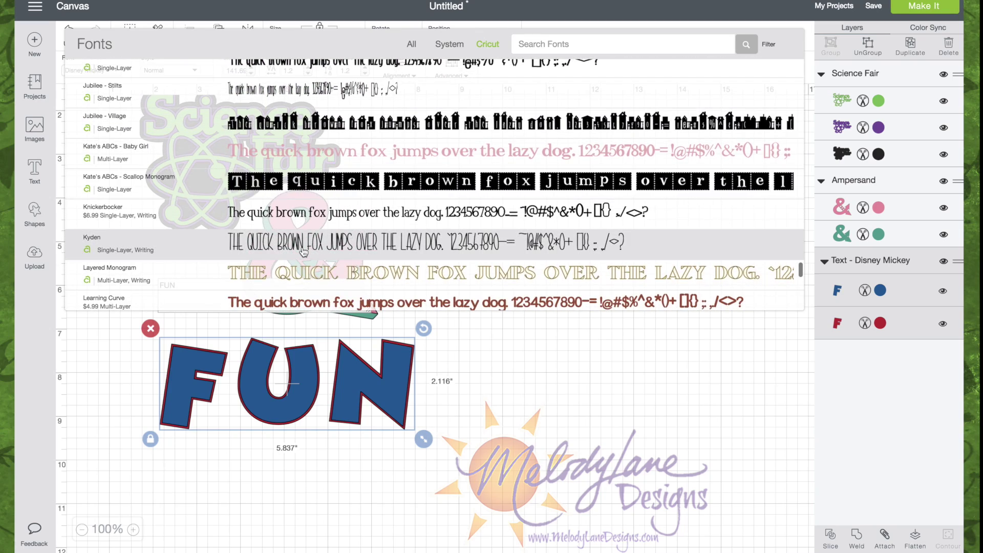
pyautogui.scroll(10, 303, 252)
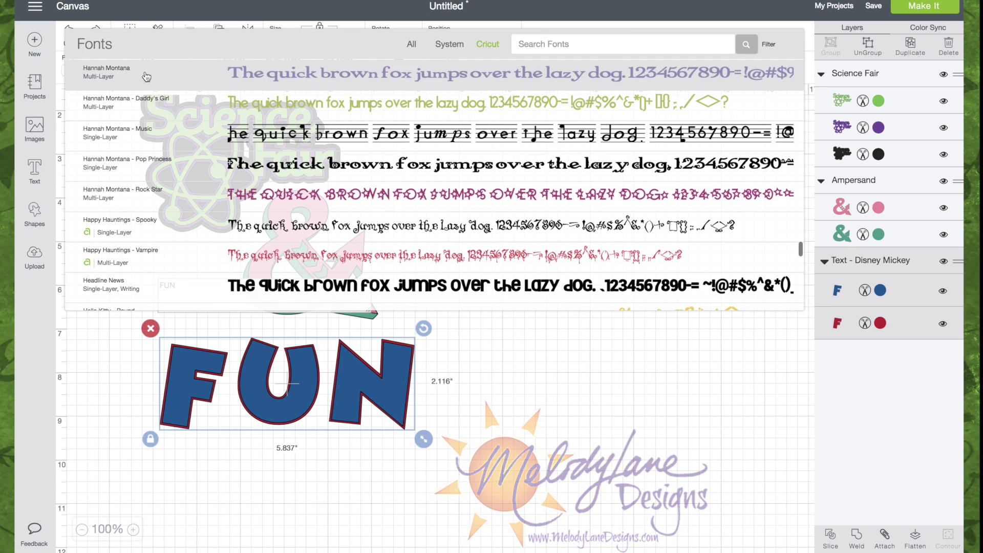
pyautogui.scroll(-1, 146, 77)
# Step: Apply the multi-layer Hannah Montana - Daddy's Girl font to the FUN text
pyautogui.click(146, 77)
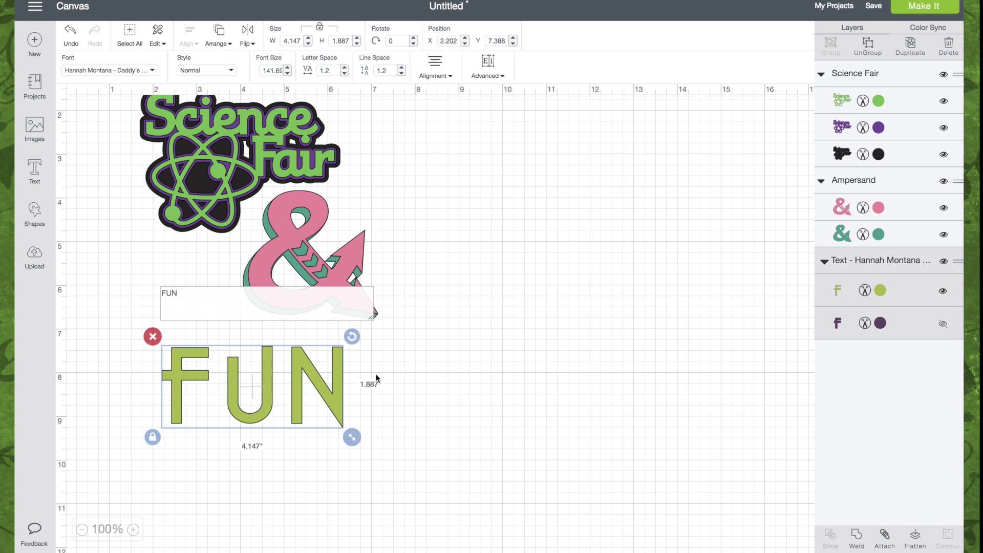
# Step: Reveal FUN's hidden purple outline layer and enlarge the text
pyautogui.moveTo(314, 389); pyautogui.dragTo(341, 373)
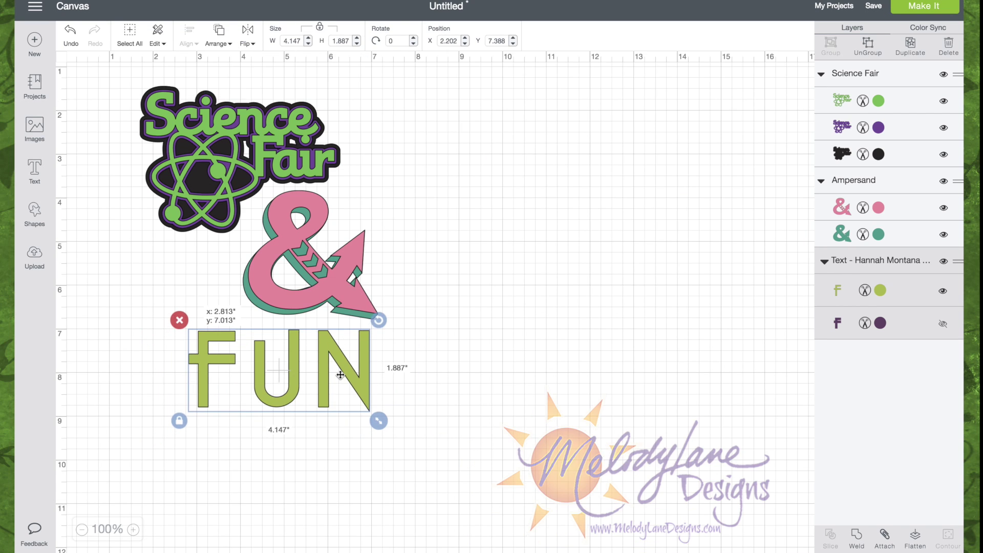
pyautogui.click(943, 324)
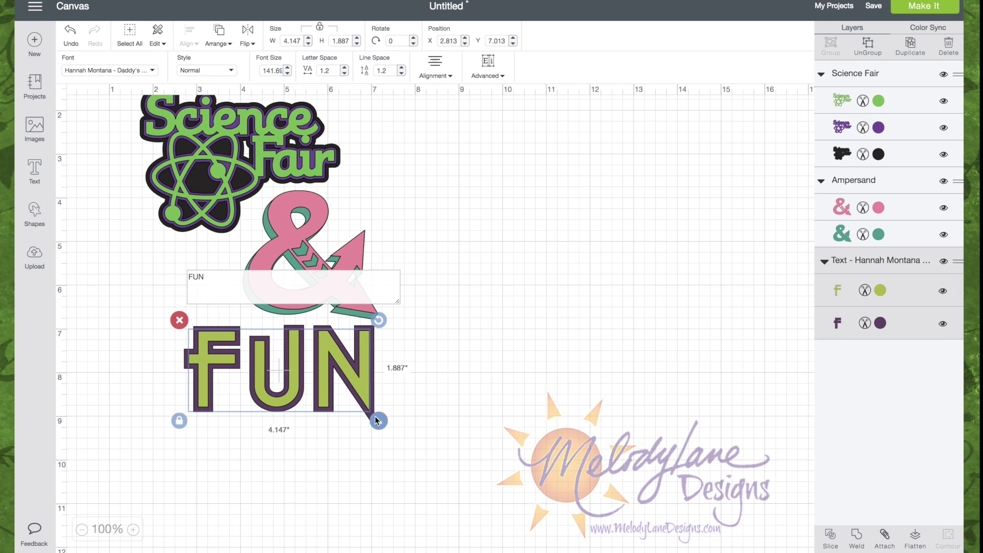
pyautogui.moveTo(378, 420); pyautogui.dragTo(425, 457)
pyautogui.moveTo(382, 391); pyautogui.dragTo(321, 386)
# Step: Retype the text as 'Fun' and move it up toward the ampersand
pyautogui.doubleClick(320, 387)
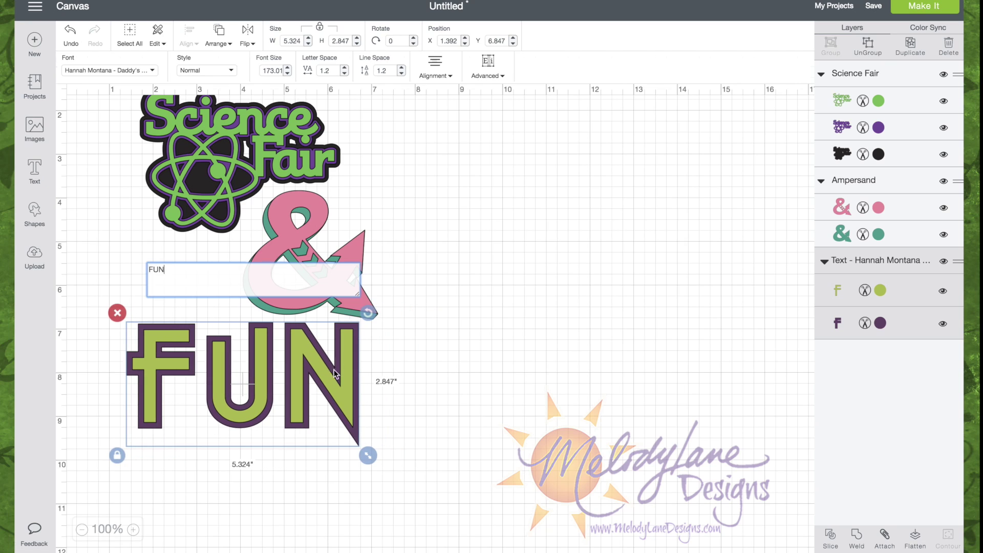
pyautogui.press('BackSpace')
pyautogui.write('un')
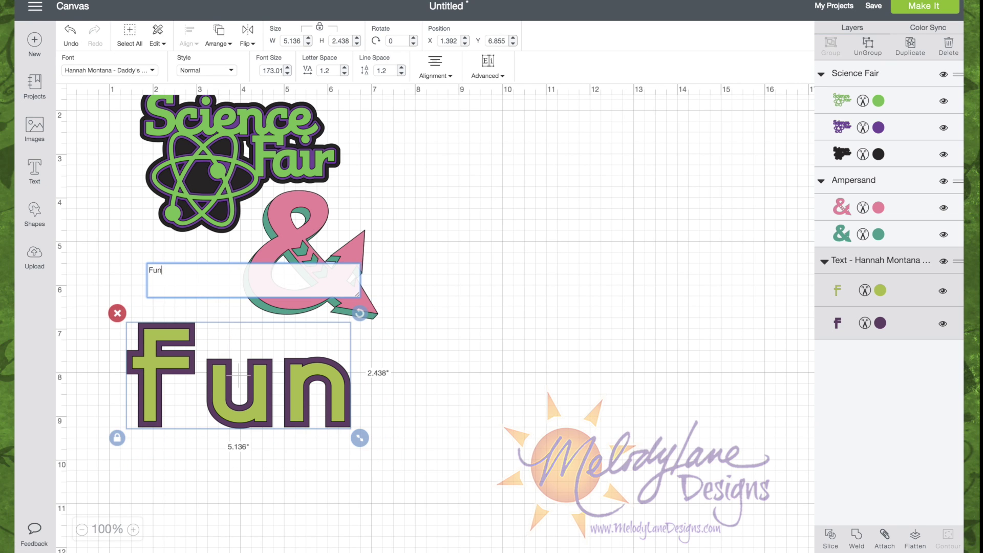
pyautogui.moveTo(296, 396); pyautogui.dragTo(320, 361)
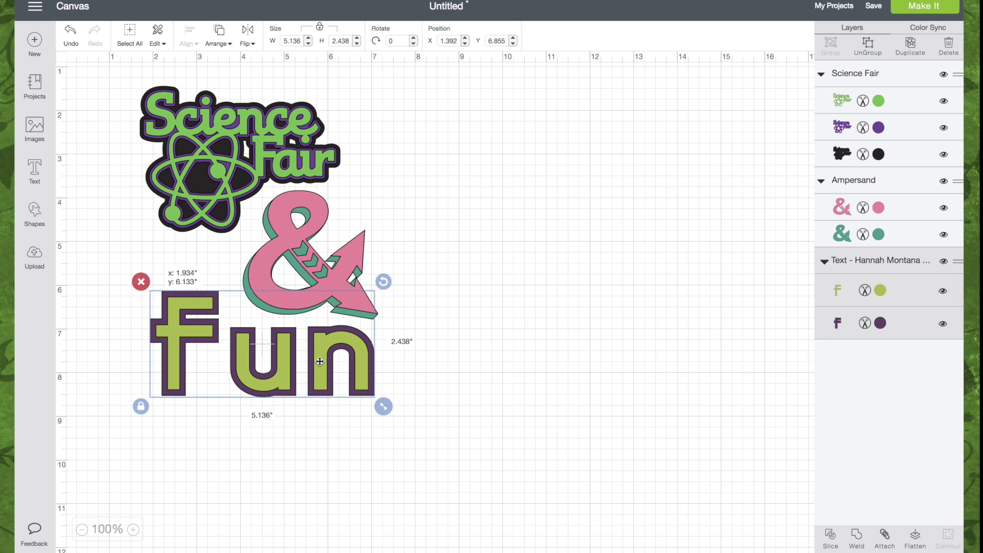
pyautogui.doubleClick(318, 360)
# Step: Shrink the ampersand and tuck Fun beneath it, then clear the selection
pyautogui.click(339, 282)
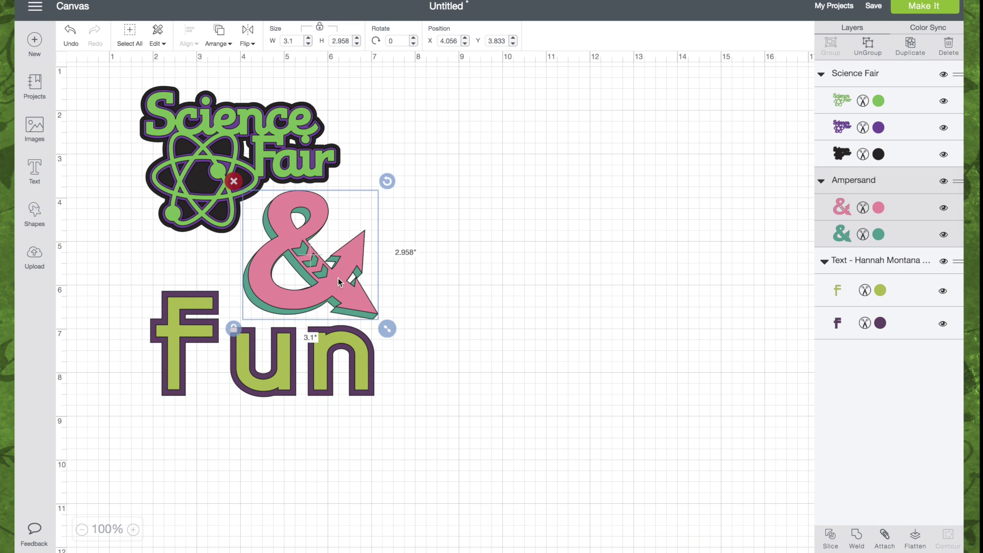
pyautogui.moveTo(382, 321); pyautogui.dragTo(363, 300)
pyautogui.moveTo(311, 277); pyautogui.dragTo(309, 271)
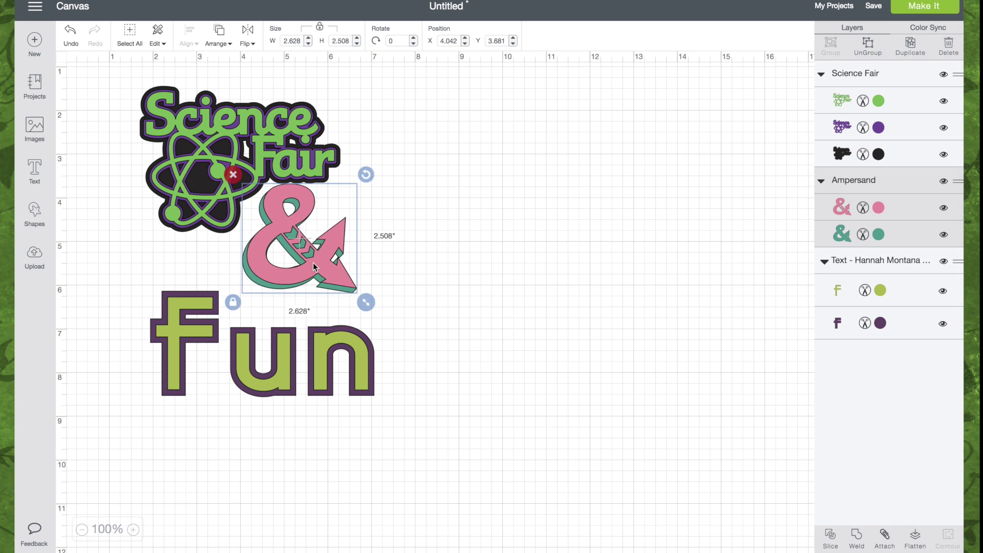
pyautogui.doubleClick(309, 334)
pyautogui.moveTo(310, 346); pyautogui.dragTo(294, 320)
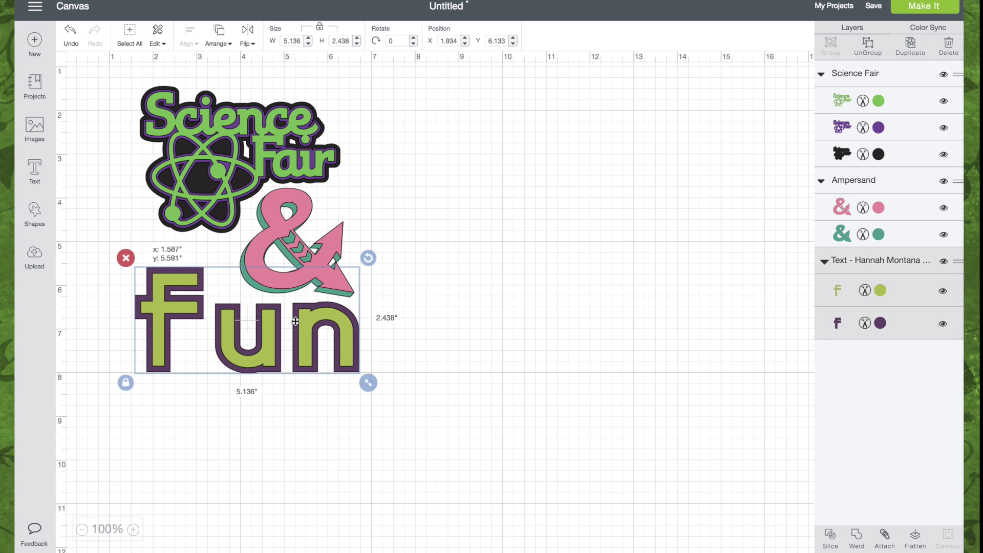
pyautogui.click(429, 251)
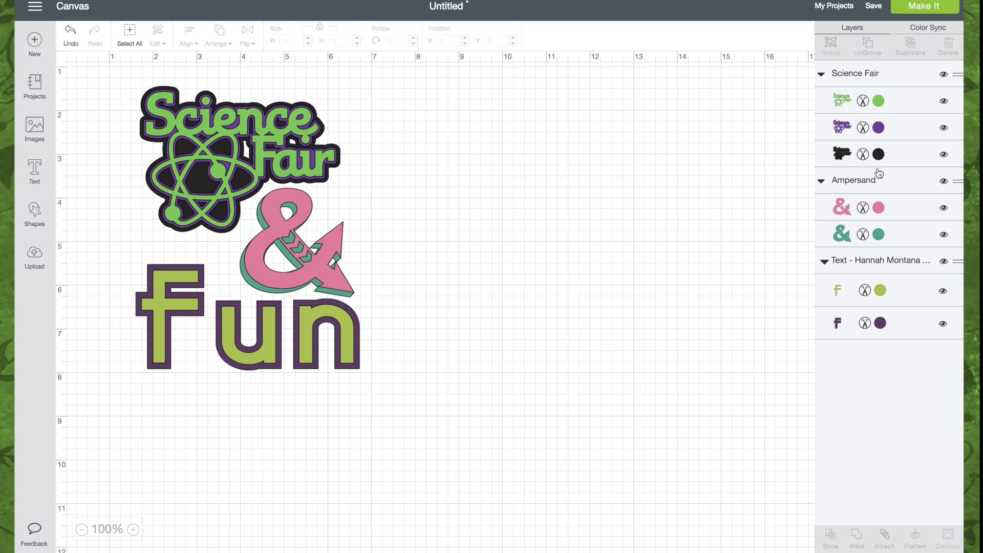
# Step: Open Layer Attributes for the ampersand's pink layer from its Layers panel swatch
pyautogui.click(879, 208)
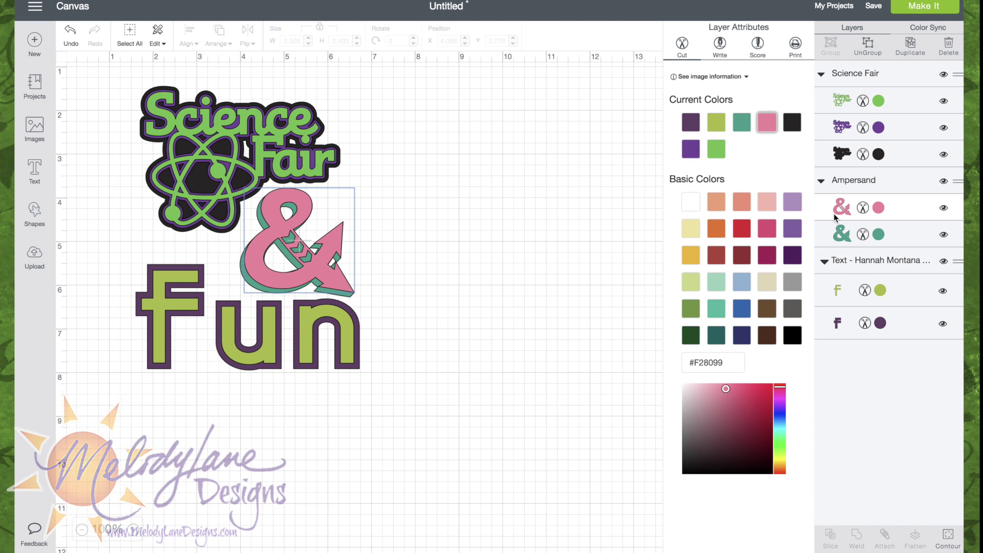
# Step: Recolour the ampersand's pink layer purple and its teal layer green
pyautogui.click(692, 154)
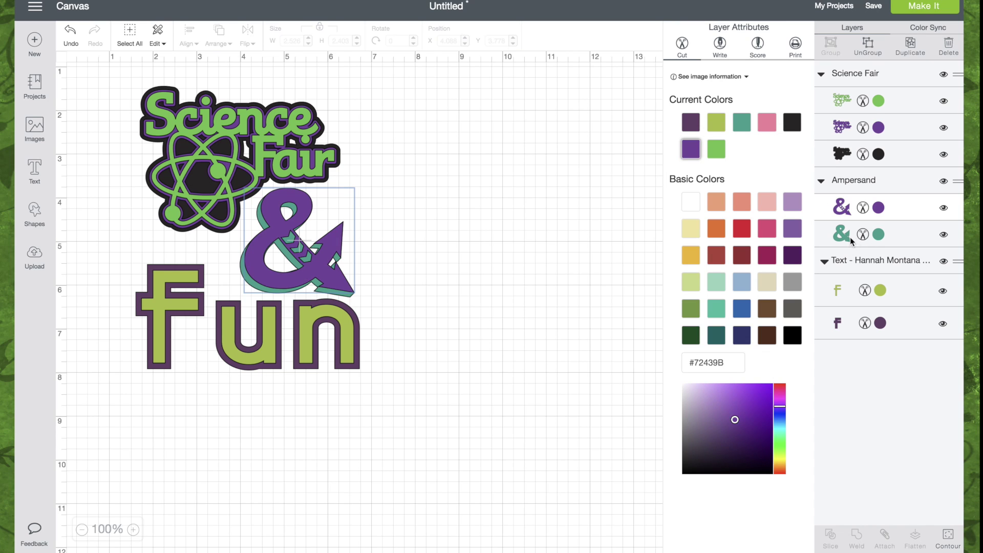
pyautogui.click(876, 234)
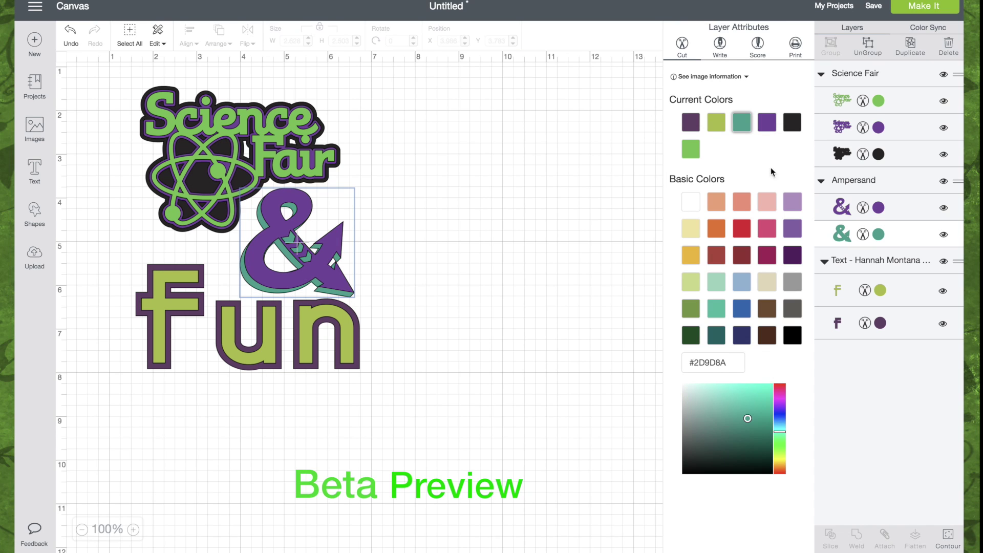
pyautogui.click(693, 151)
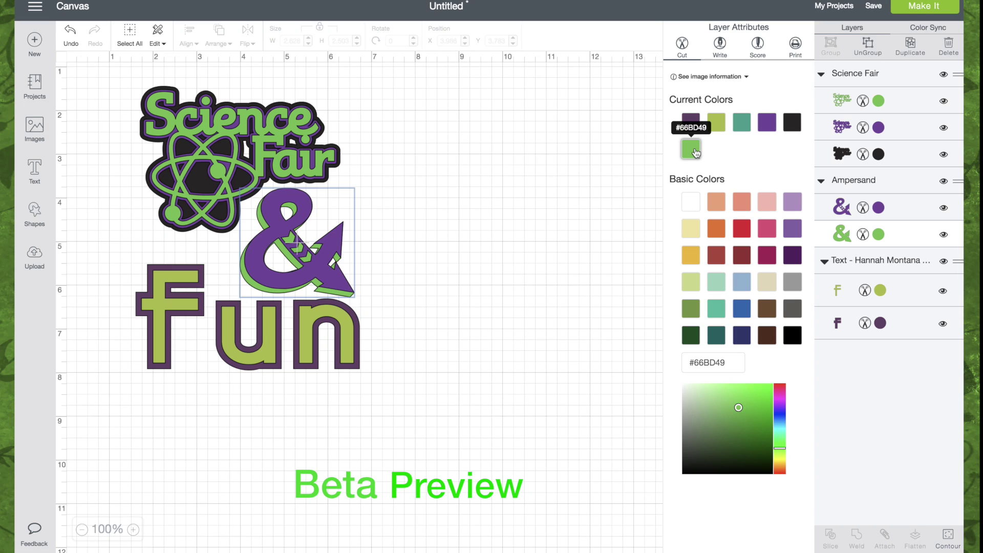
# Step: Colour Fun's fill green and its outline purple, then hide Science Fair's black backing
pyautogui.click(851, 298)
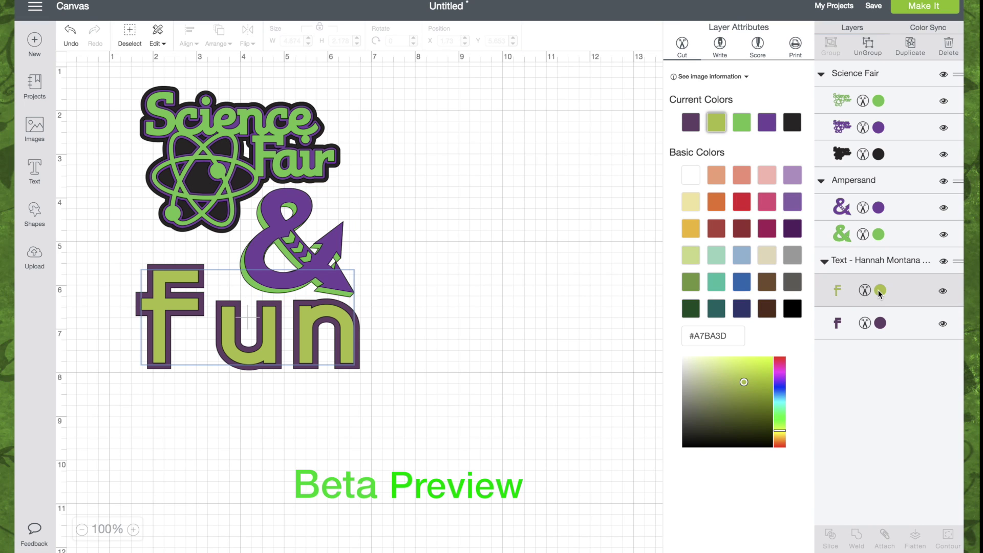
pyautogui.click(742, 124)
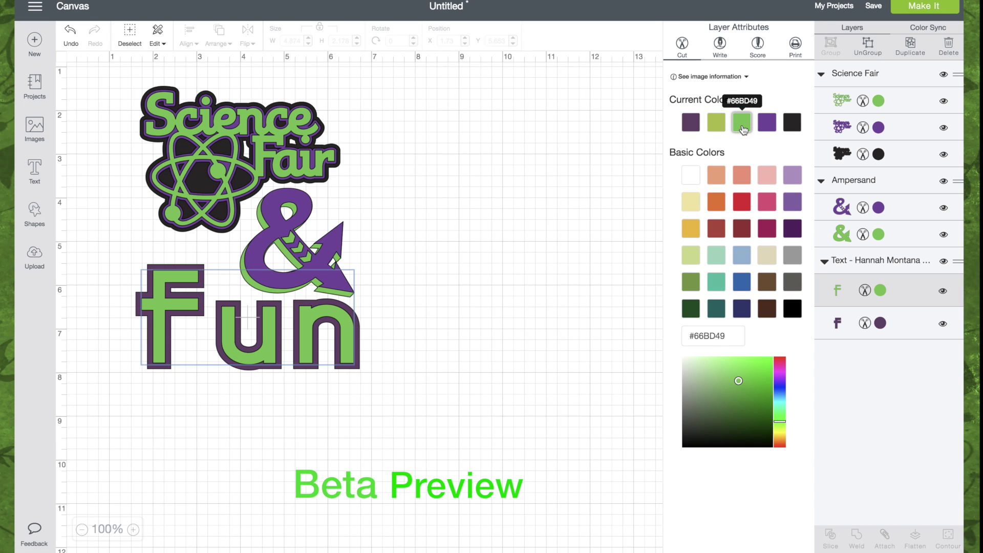
pyautogui.click(881, 323)
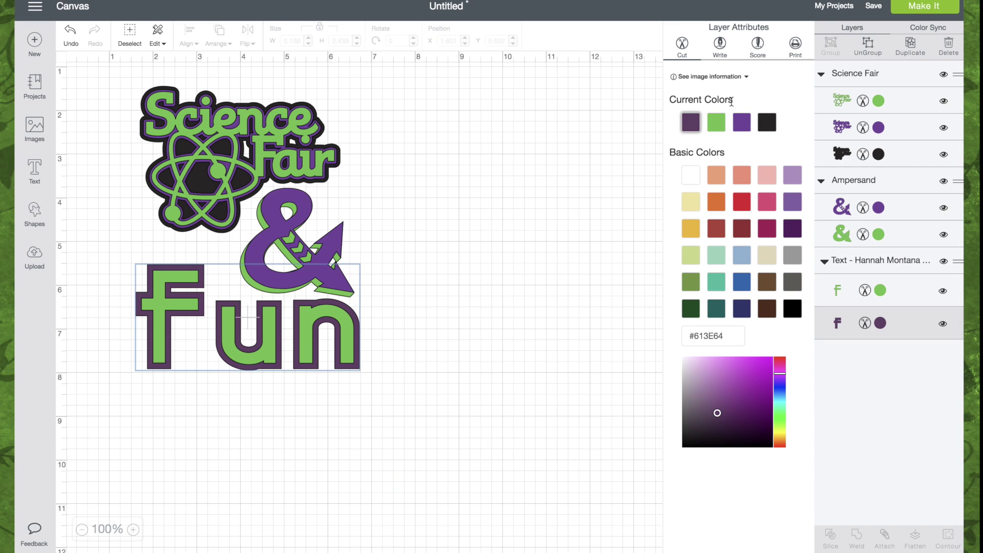
pyautogui.click(741, 123)
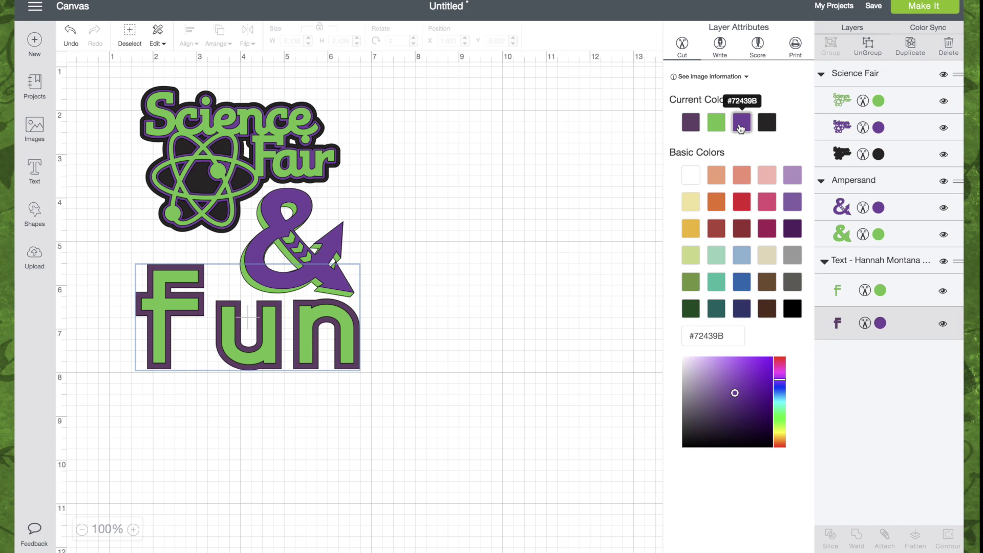
pyautogui.click(570, 178)
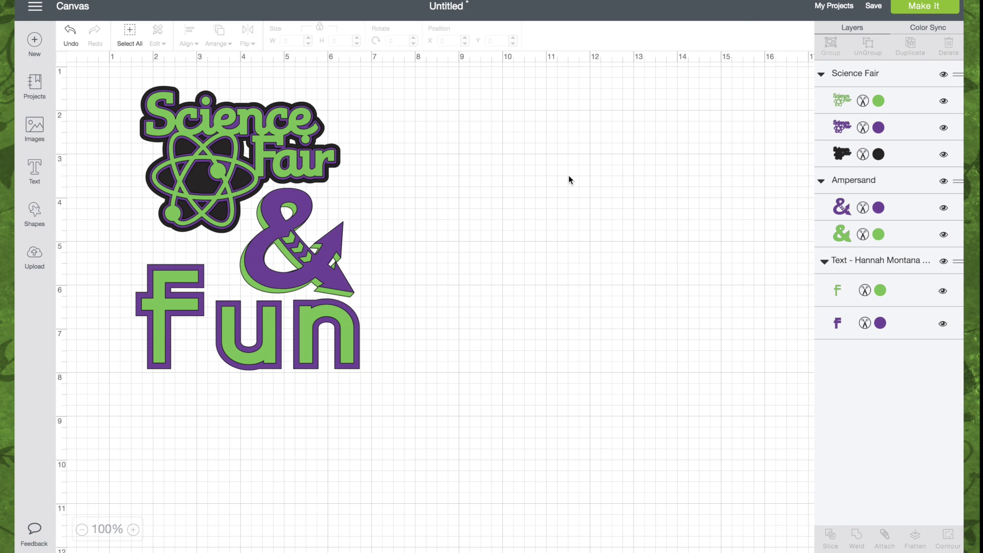
pyautogui.click(943, 154)
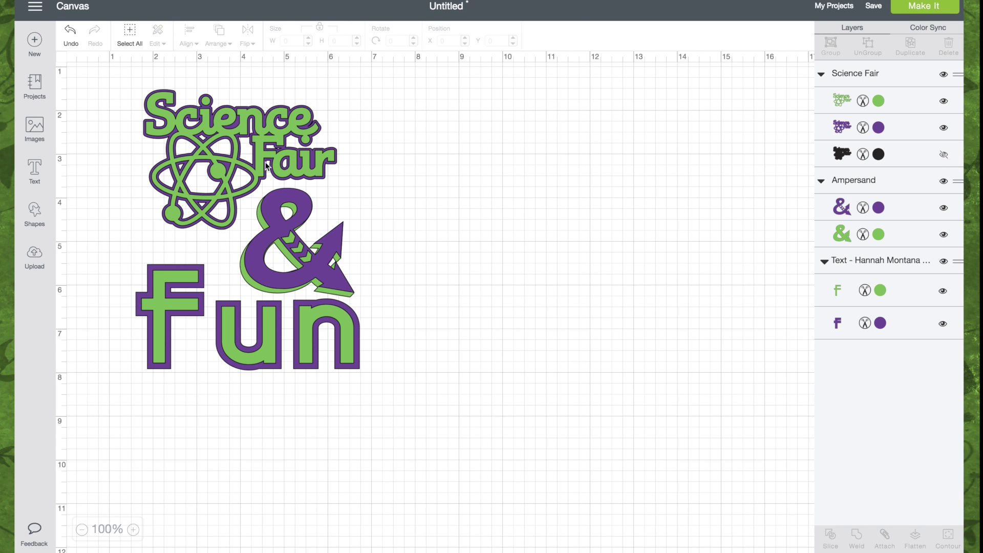
# Step: Select the Science Fair design and check its colour grouping in Color Sync
pyautogui.click(236, 153)
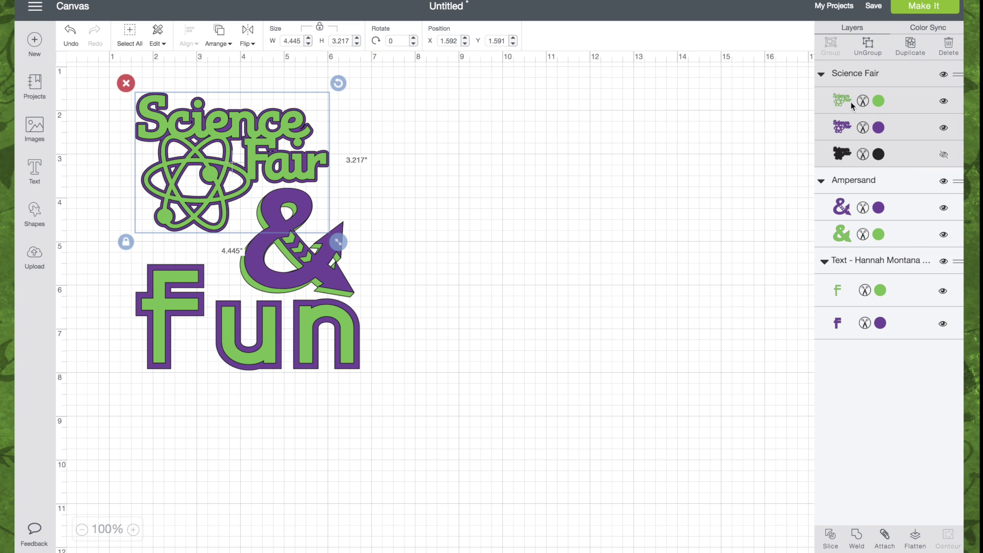
pyautogui.click(924, 30)
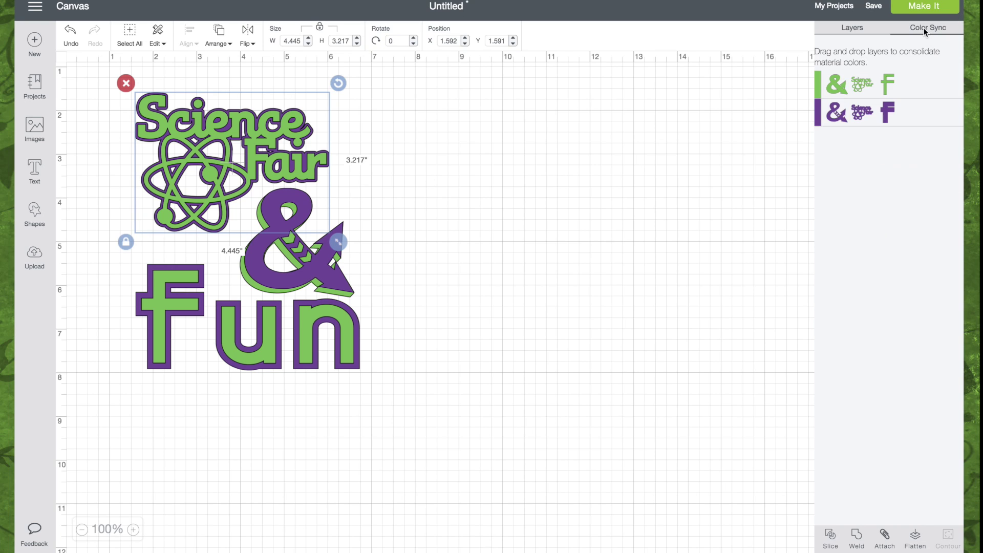
pyautogui.click(852, 29)
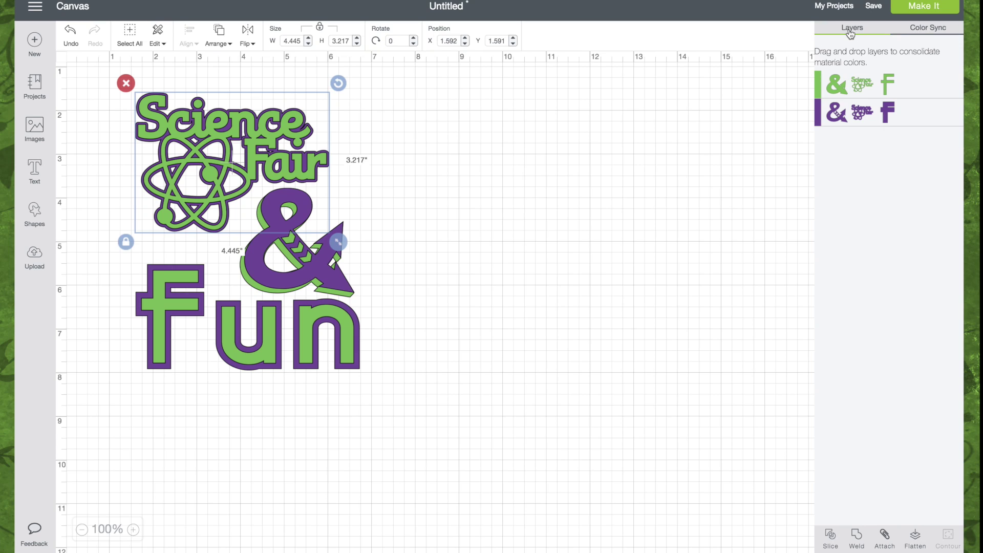
# Step: Preview the design on cut mats and open Mat 1 for editing
pyautogui.click(919, 11)
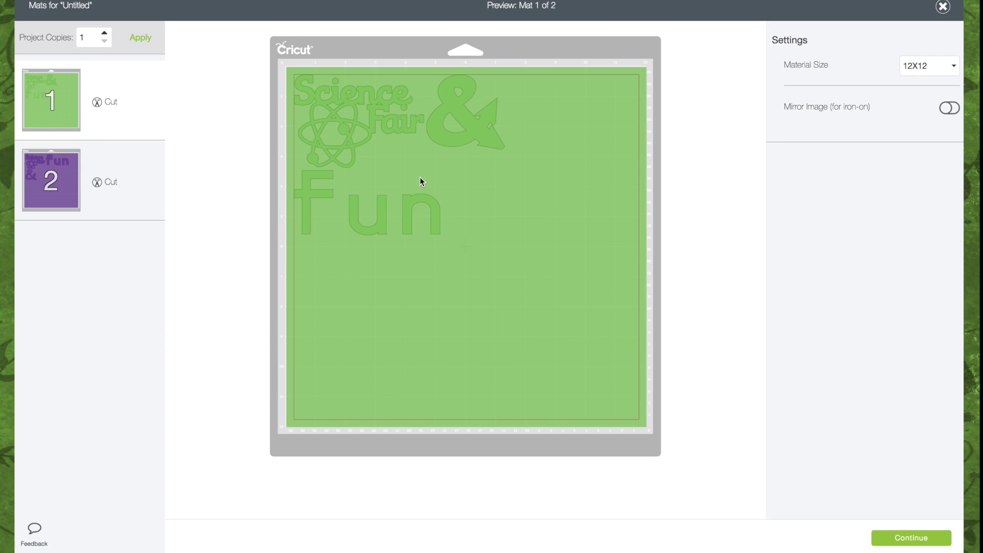
pyautogui.click(910, 539)
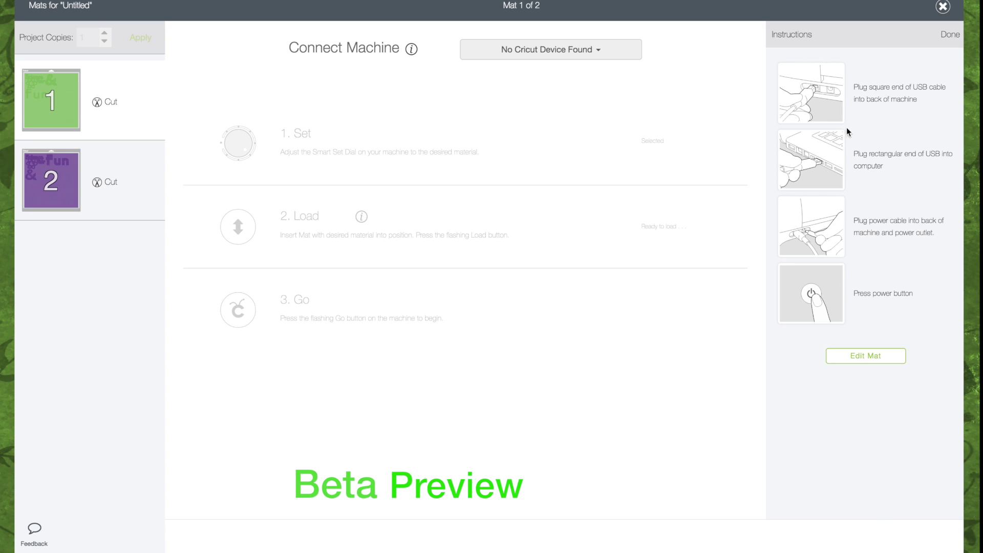
pyautogui.click(870, 360)
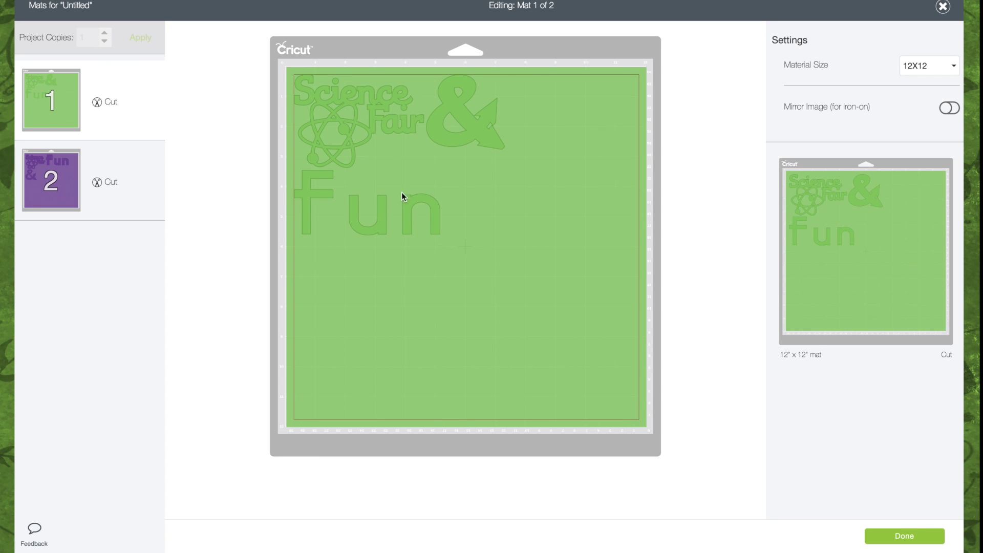
# Step: On Mat 2, move Fun to the top-left and pack Science Fair beside it
pyautogui.click(64, 179)
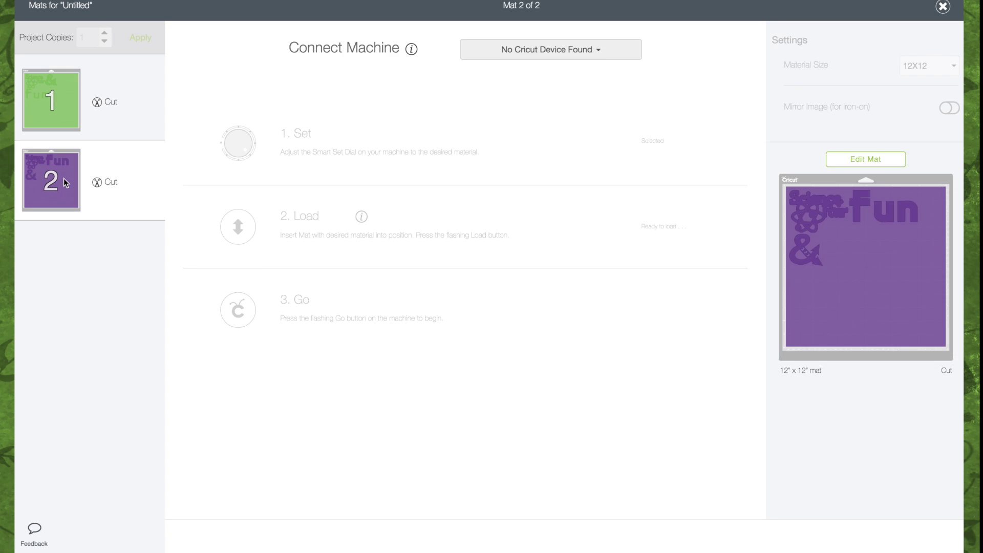
pyautogui.click(868, 163)
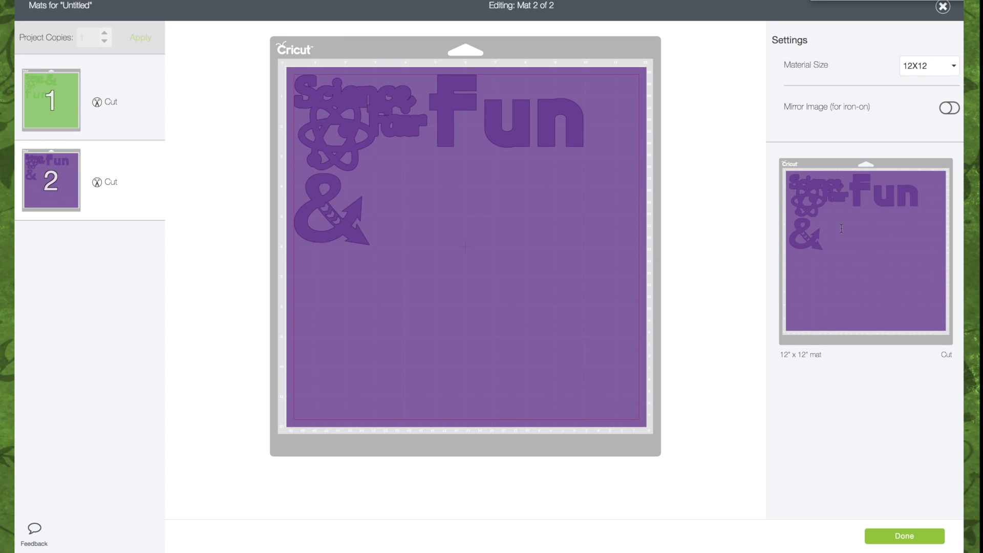
pyautogui.moveTo(379, 117)
pyautogui.mouseDown()
pyautogui.moveTo(519, 232)
pyautogui.moveTo(470, 249)
pyautogui.mouseUp()
pyautogui.moveTo(492, 146); pyautogui.dragTo(357, 145)
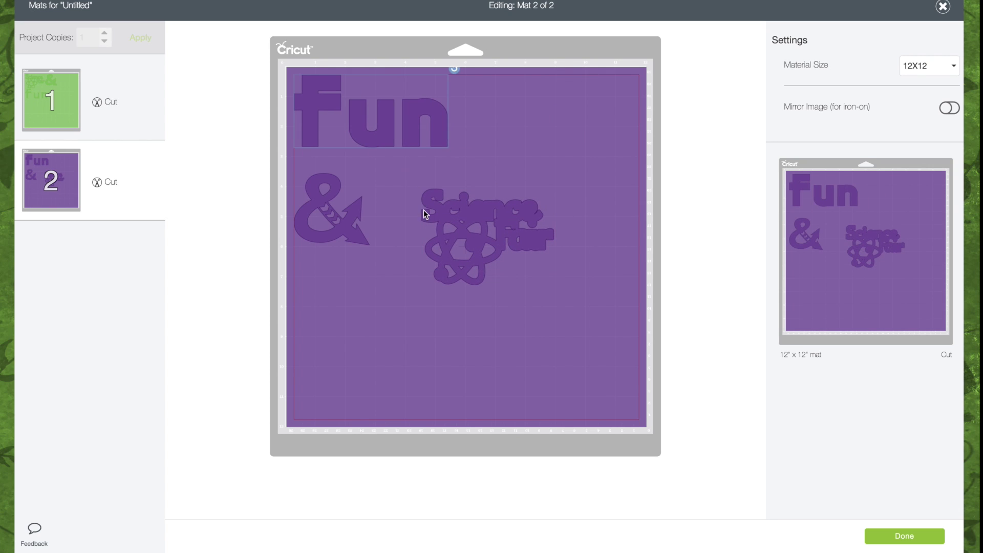
pyautogui.moveTo(423, 214); pyautogui.dragTo(367, 178)
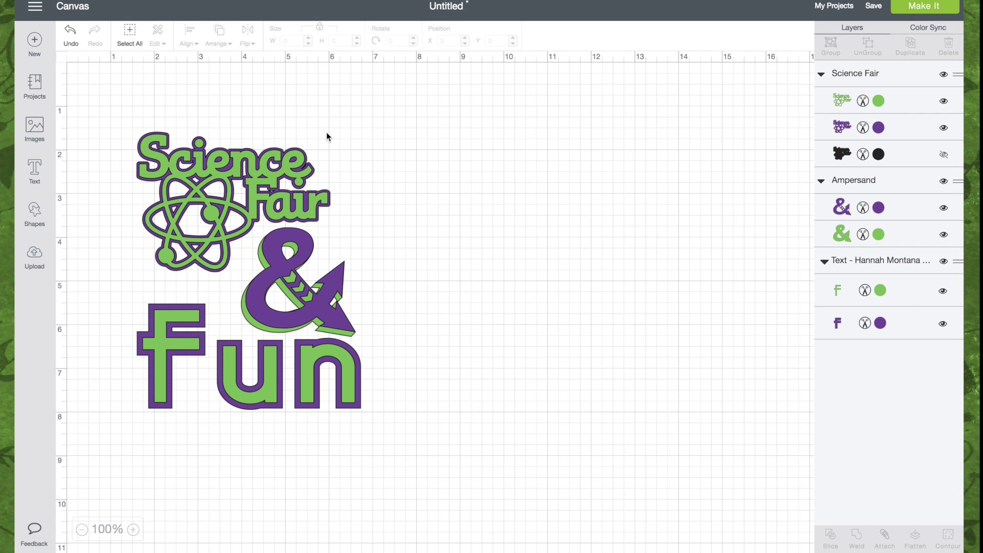
pyautogui.click(35, 89)
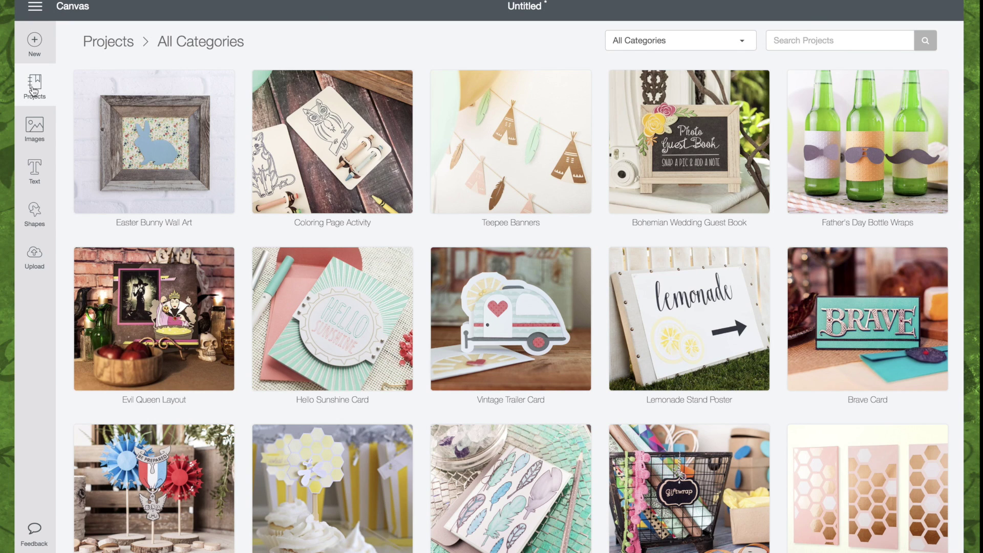
pyautogui.click(34, 88)
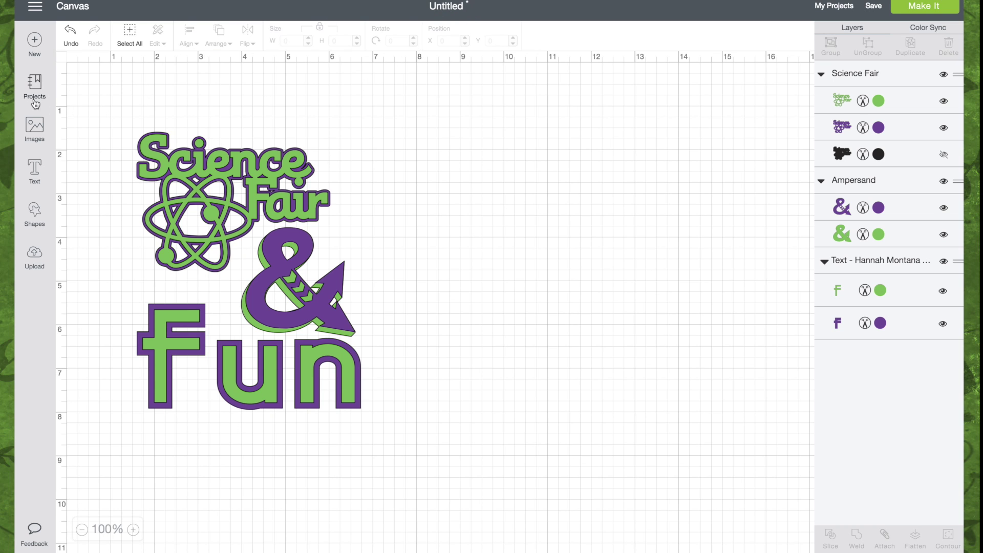
pyautogui.click(34, 88)
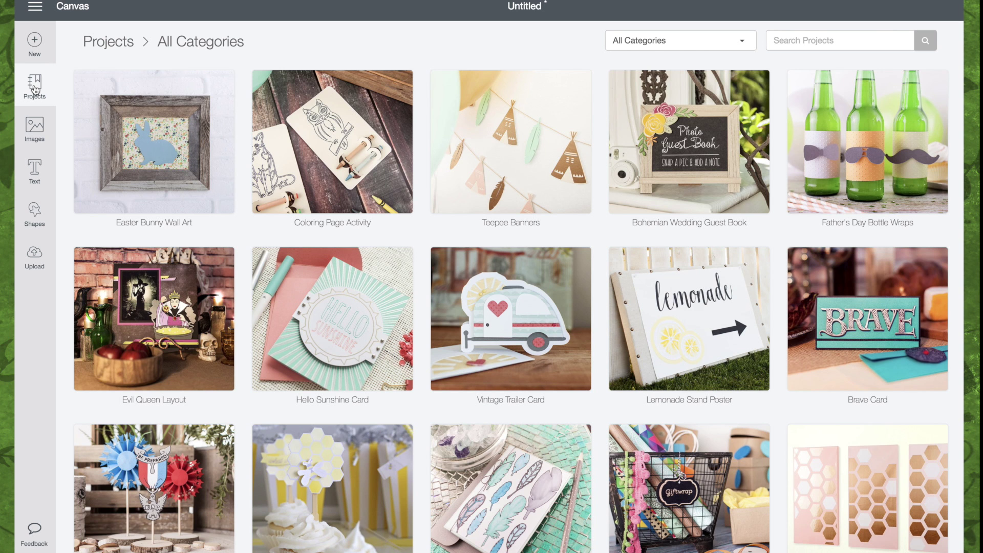
pyautogui.scroll(-3, 246, 163)
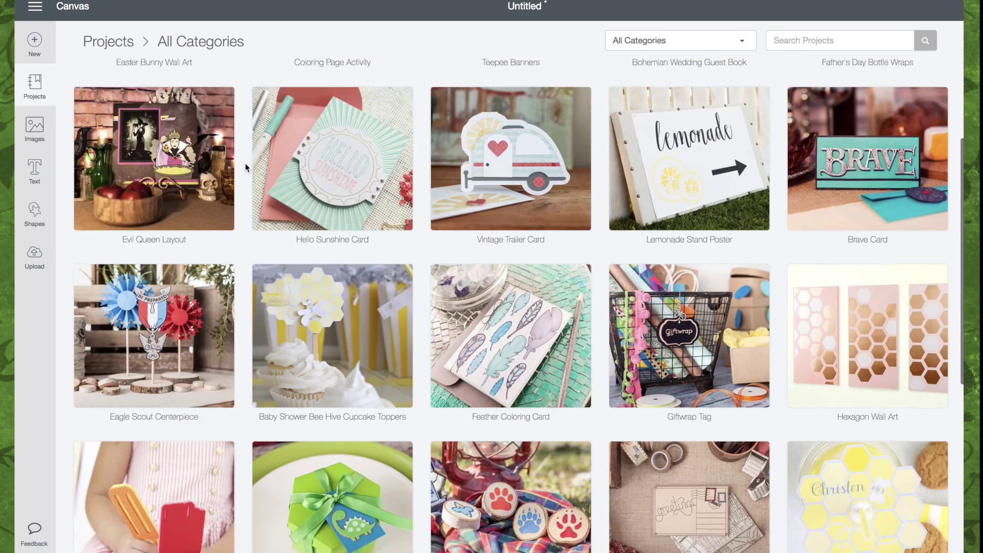
pyautogui.scroll(-3, 245, 163)
pyautogui.scroll(-3, 245, 163)
pyautogui.scroll(4, 245, 163)
pyautogui.scroll(4, 246, 163)
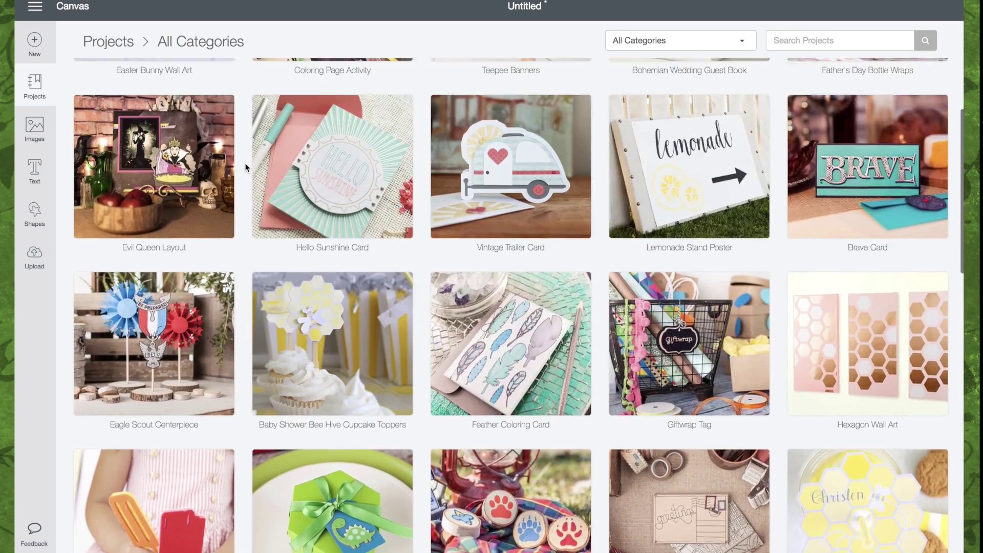
pyautogui.scroll(3, 246, 162)
pyautogui.click(745, 40)
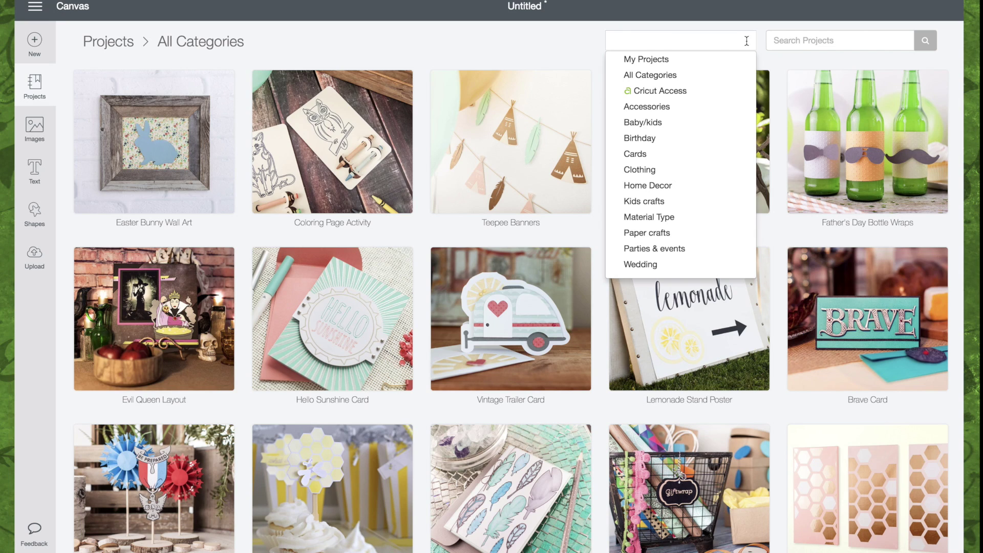
pyautogui.click(666, 68)
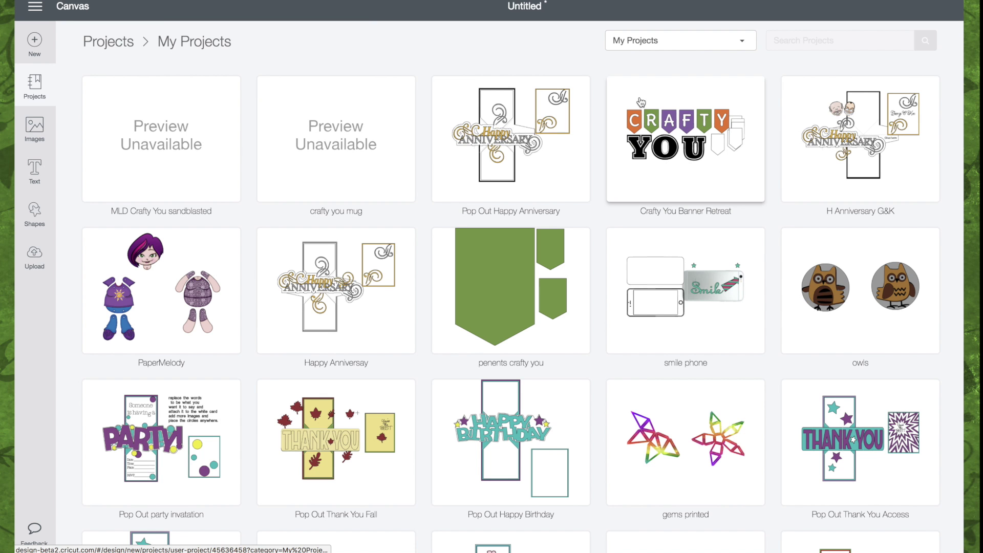
pyautogui.scroll(-1, 641, 103)
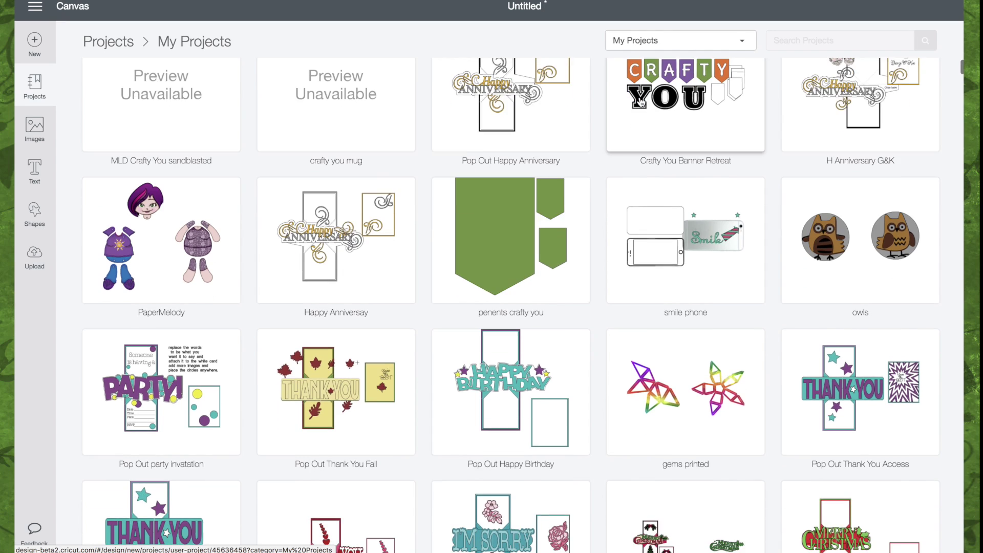
pyautogui.scroll(-2, 641, 102)
pyautogui.scroll(-3, 641, 102)
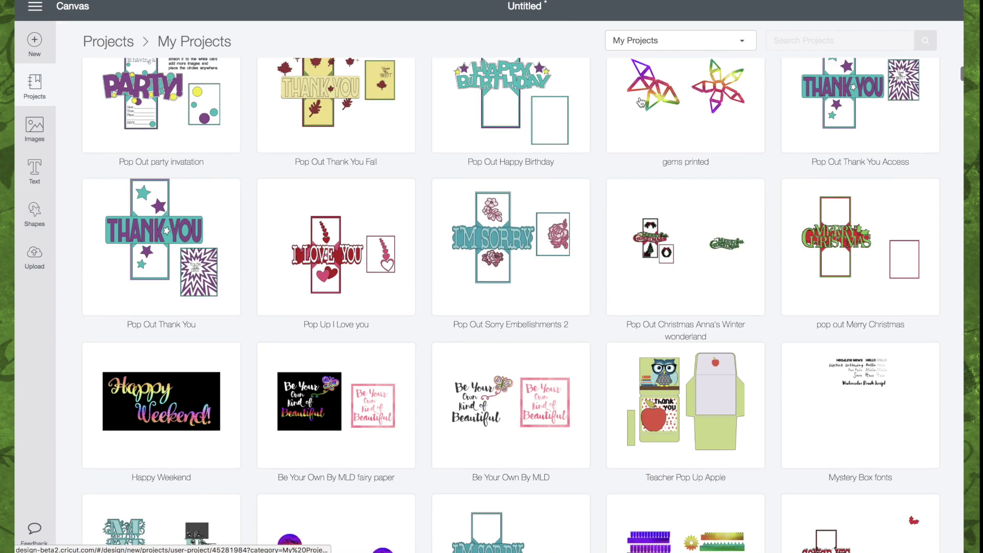
pyautogui.scroll(-2, 641, 102)
pyautogui.scroll(-5, 642, 102)
pyautogui.scroll(-3, 642, 102)
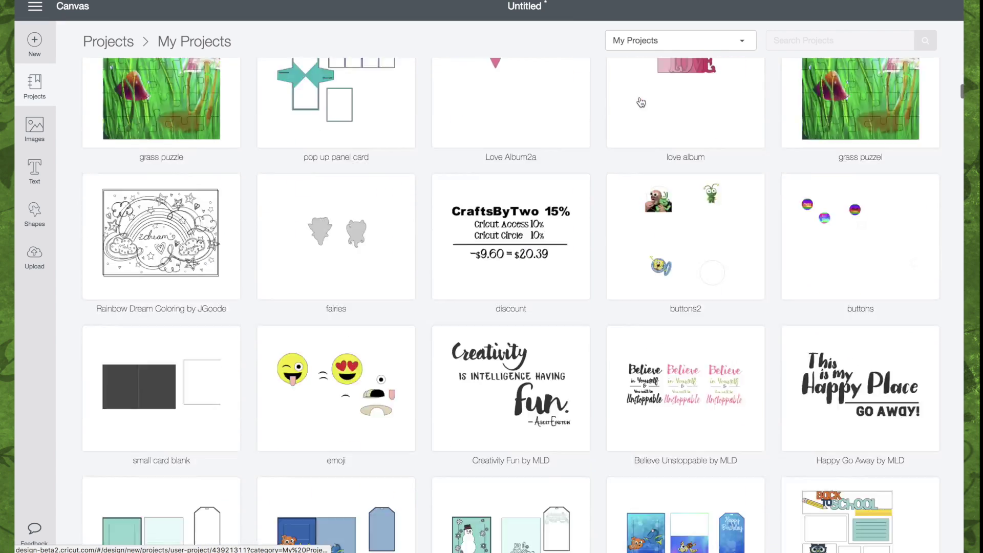
pyautogui.scroll(-3, 641, 103)
pyautogui.scroll(-3, 641, 103)
pyautogui.scroll(-1, 641, 103)
pyautogui.scroll(-5, 641, 103)
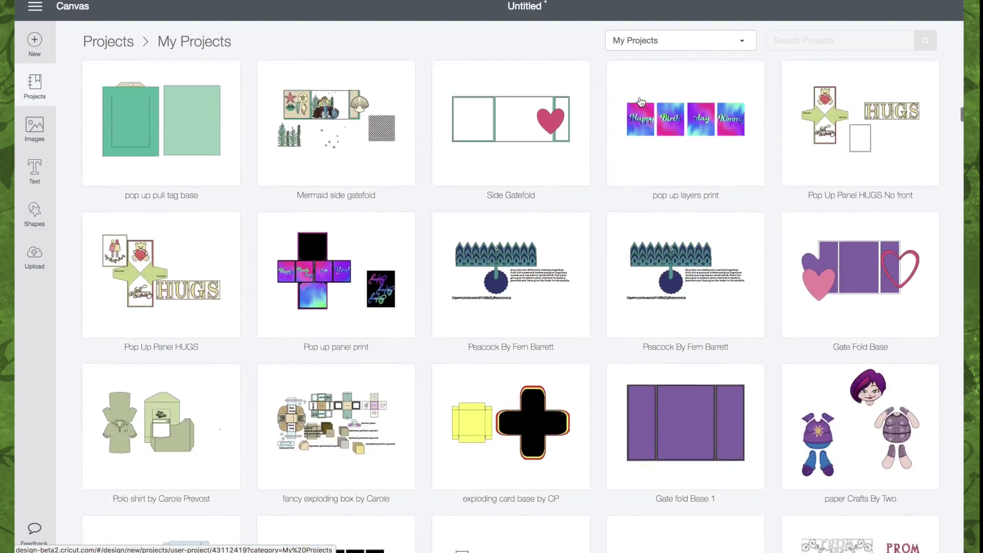
pyautogui.scroll(2, 641, 102)
pyautogui.scroll(10, 641, 103)
pyautogui.scroll(2, 641, 102)
pyautogui.scroll(4, 641, 102)
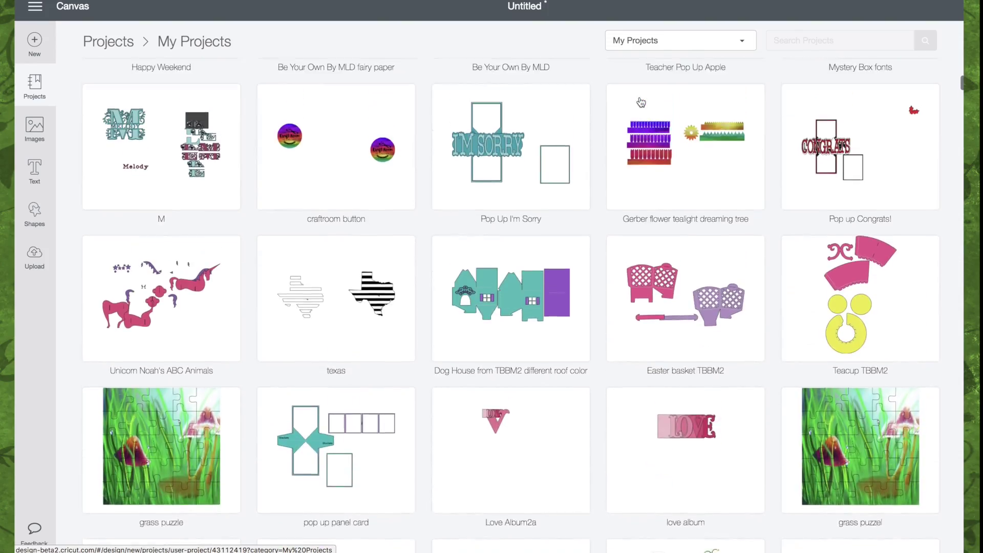
pyautogui.scroll(1, 641, 102)
pyautogui.scroll(5, 642, 102)
pyautogui.scroll(2, 642, 102)
pyautogui.scroll(3, 641, 103)
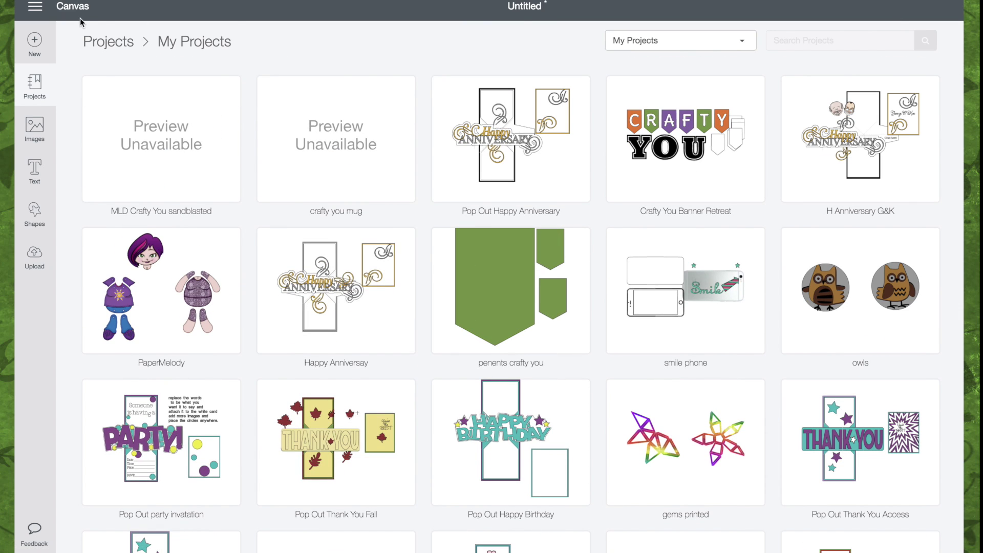
pyautogui.click(60, 15)
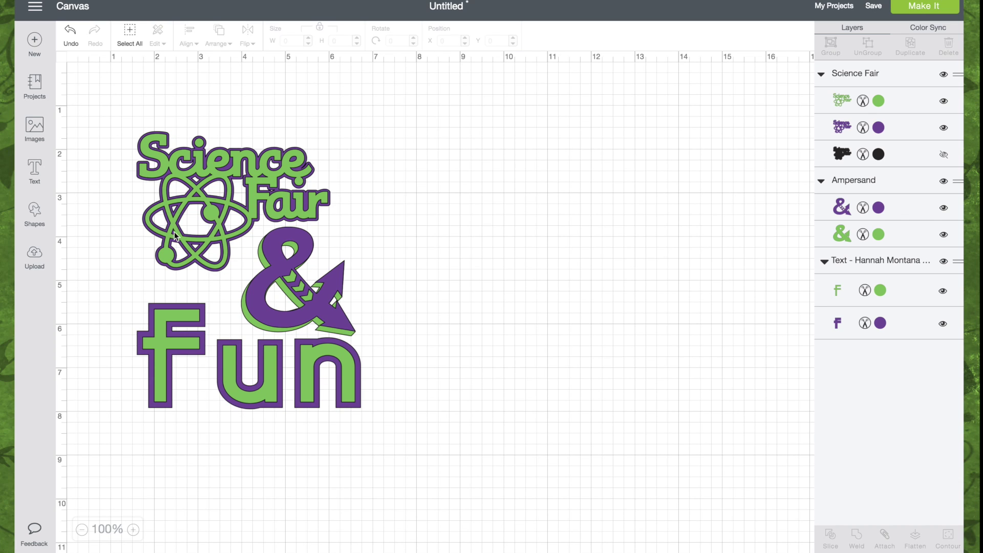
# Step: Upload MLD Logo.png and mark it as a Complex image
pyautogui.click(33, 254)
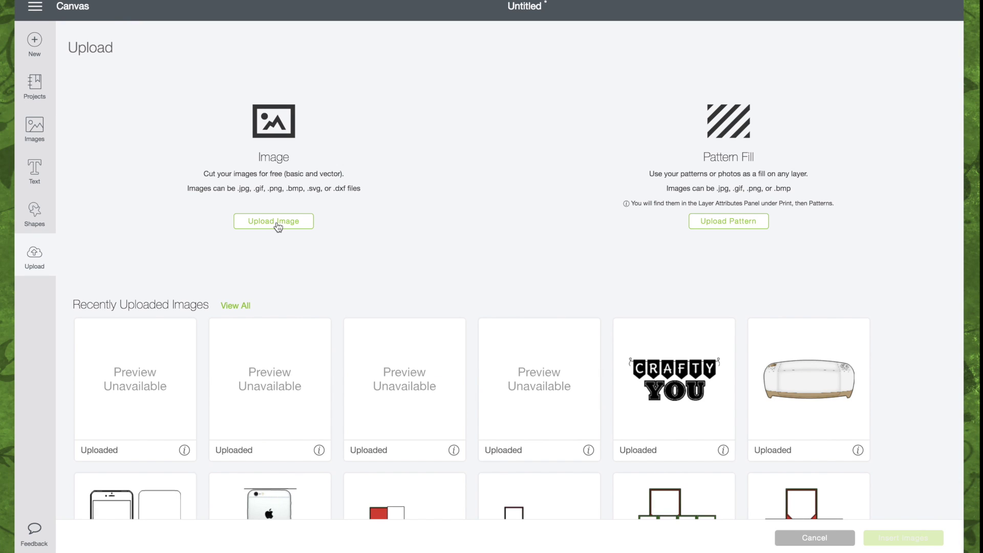
pyautogui.click(276, 223)
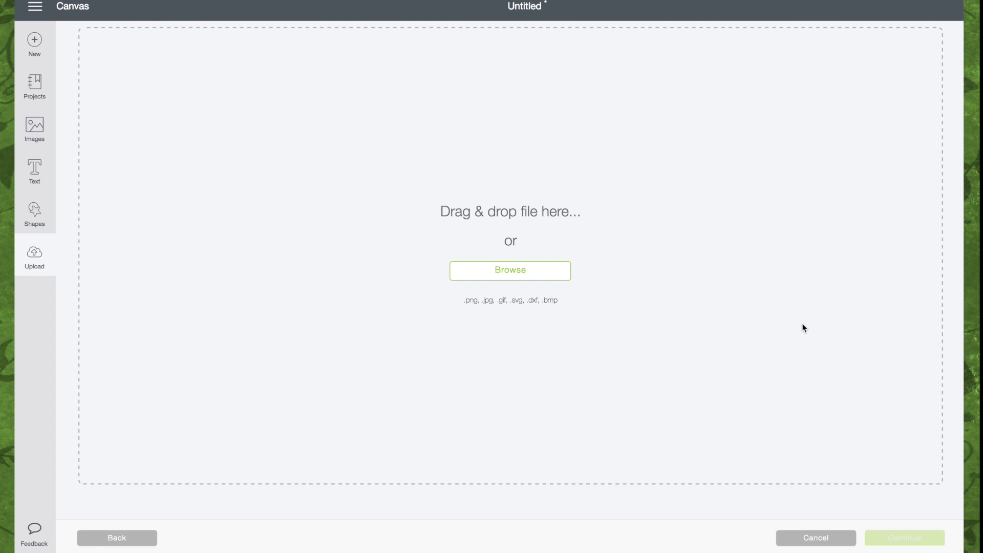
pyautogui.moveTo(803, 328); pyautogui.dragTo(490, 270)
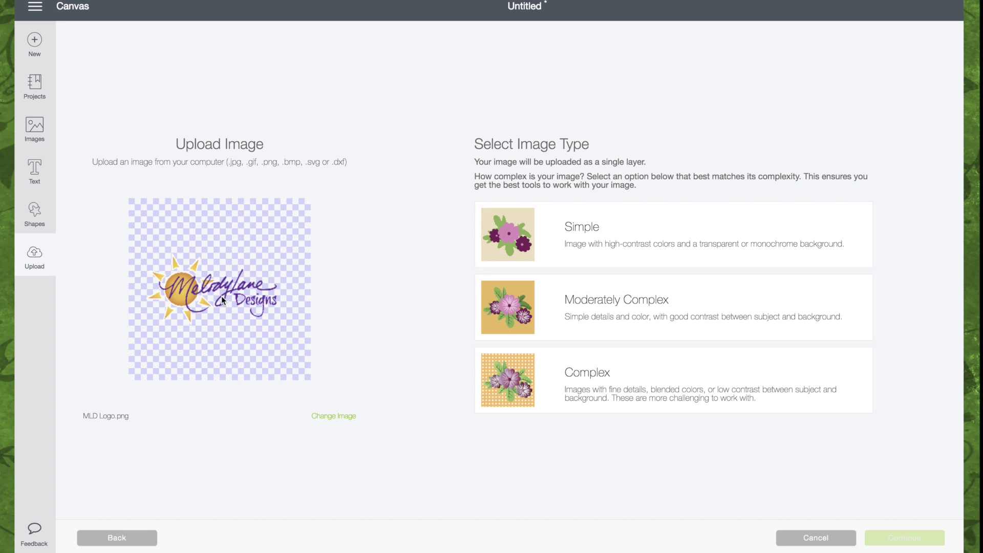
pyautogui.click(691, 380)
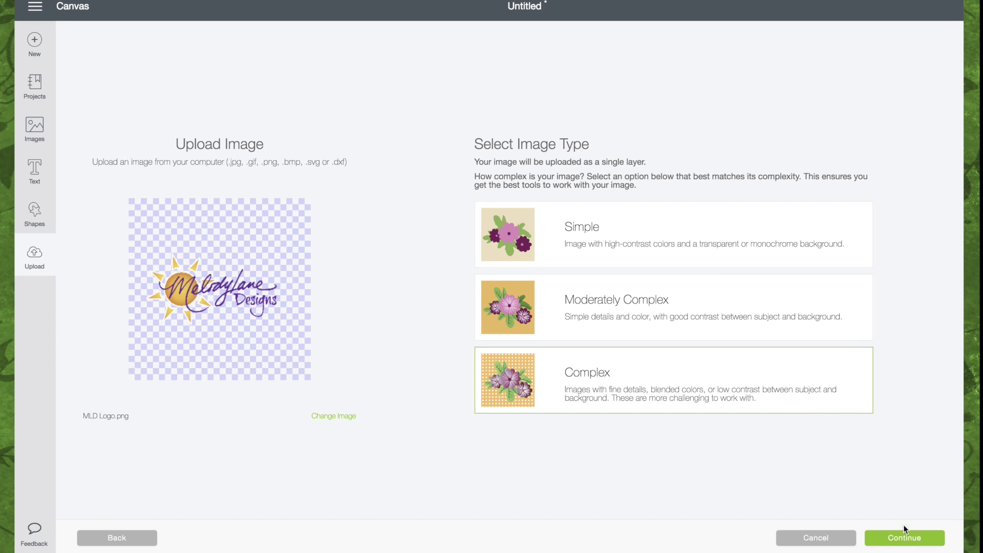
# Step: Save the logo as a Print Then Cut image and insert it onto the canvas
pyautogui.click(904, 538)
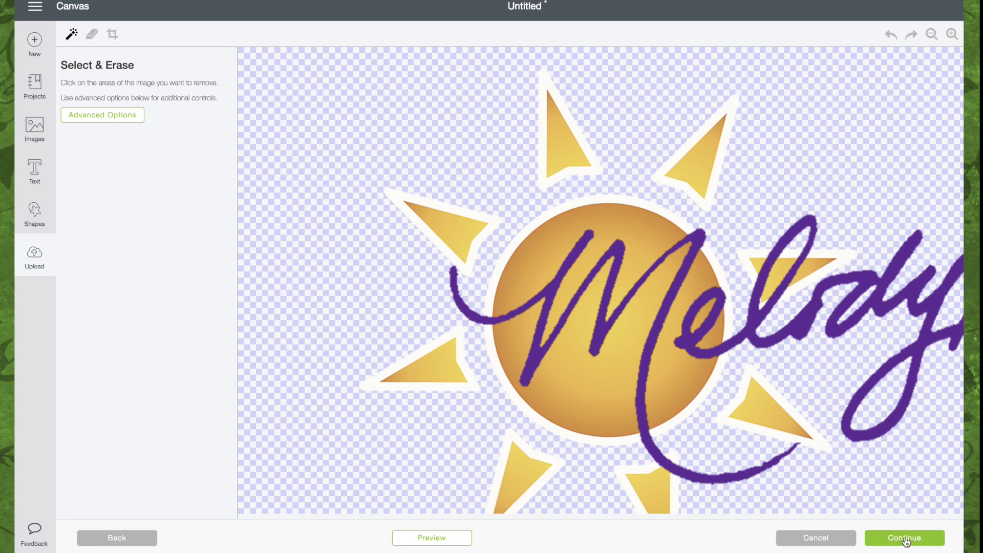
pyautogui.click(904, 538)
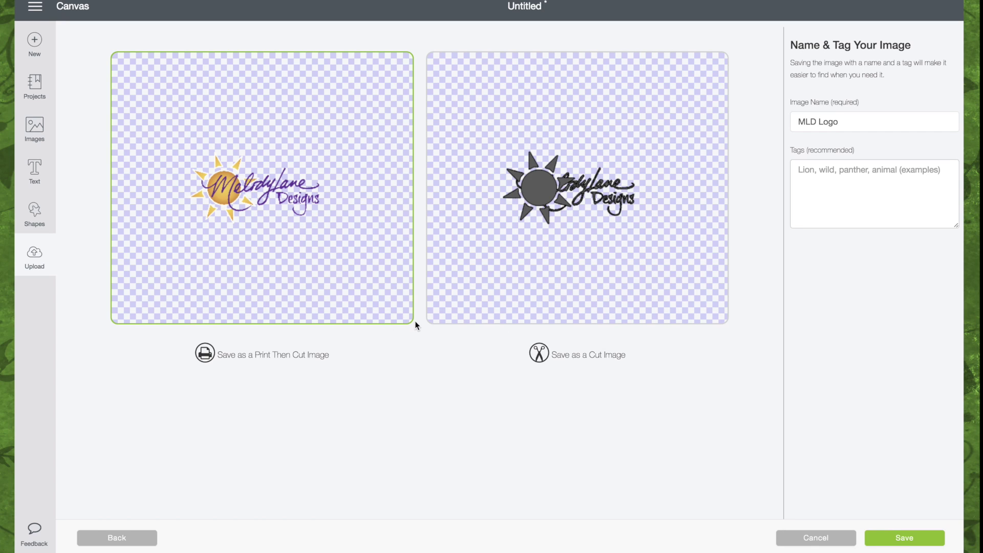
pyautogui.click(914, 540)
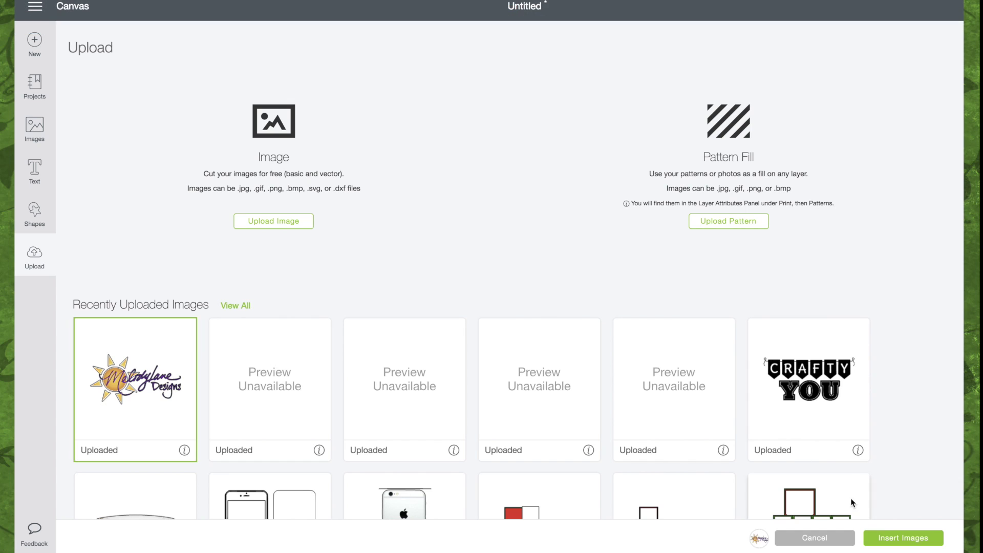
pyautogui.click(910, 540)
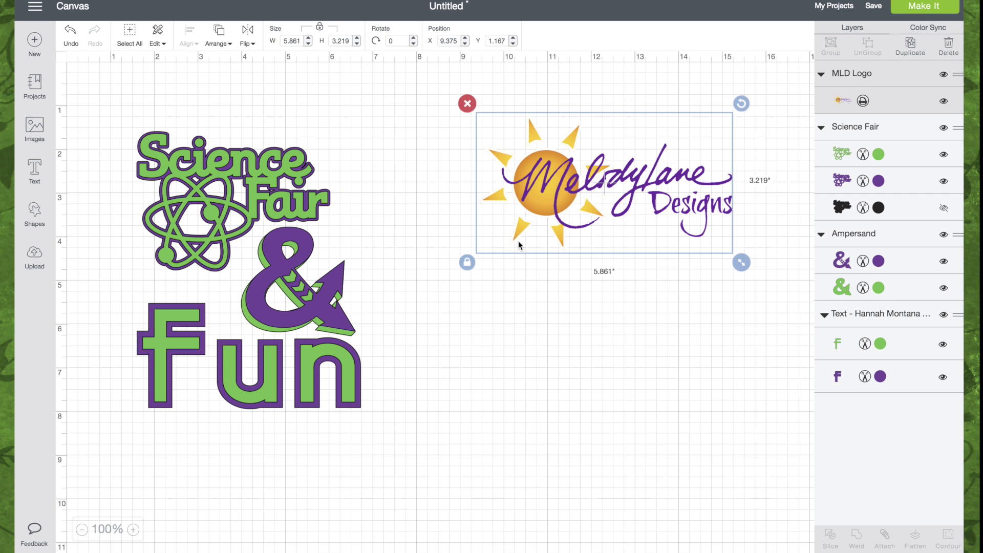
pyautogui.click(620, 92)
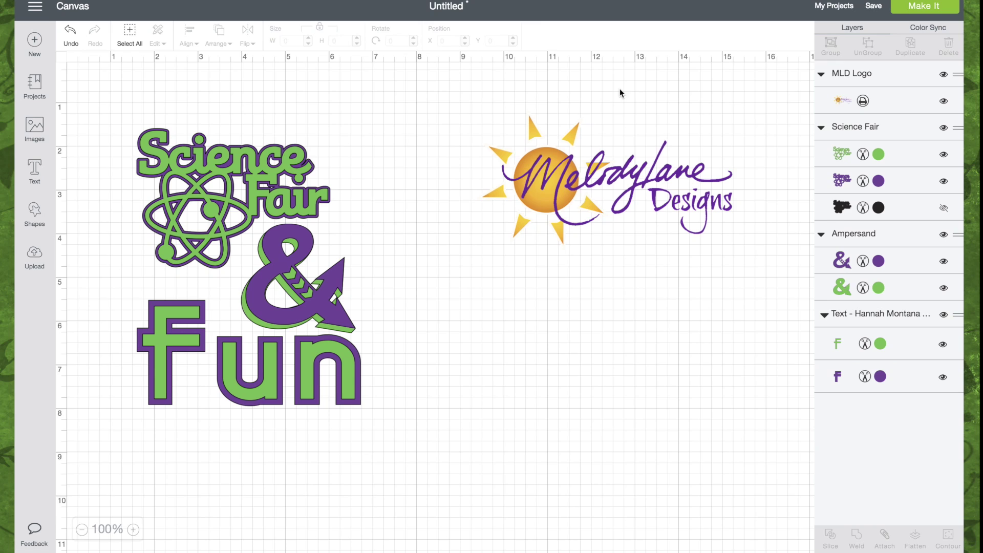
pyautogui.click(650, 159)
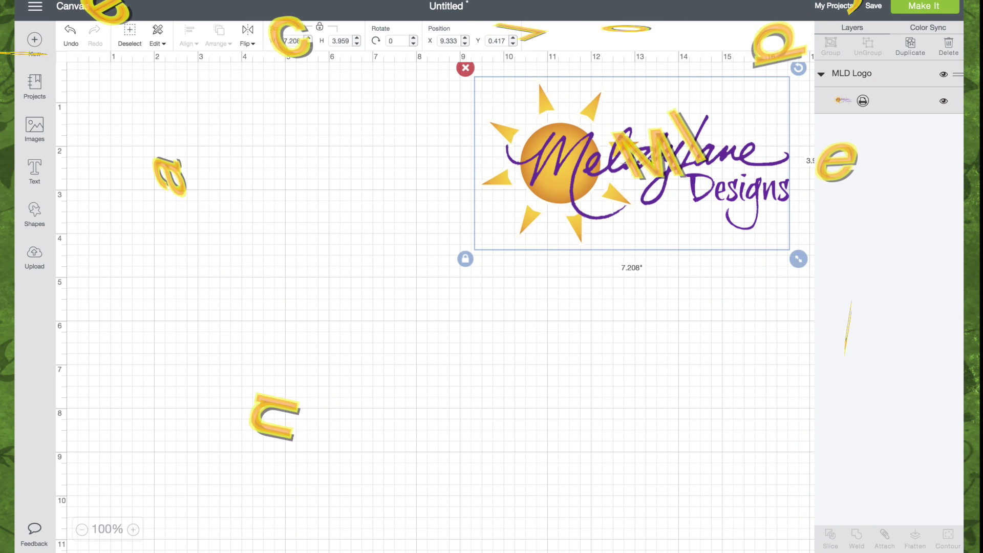
# Step: Drag the MLD logo a few pixels right and down
pyautogui.moveTo(649, 158); pyautogui.dragTo(658, 173)
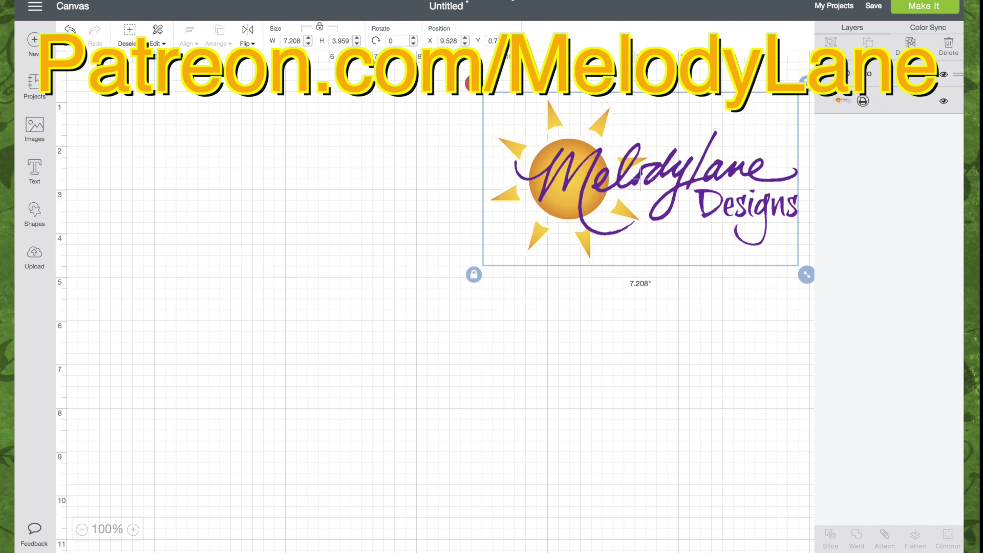